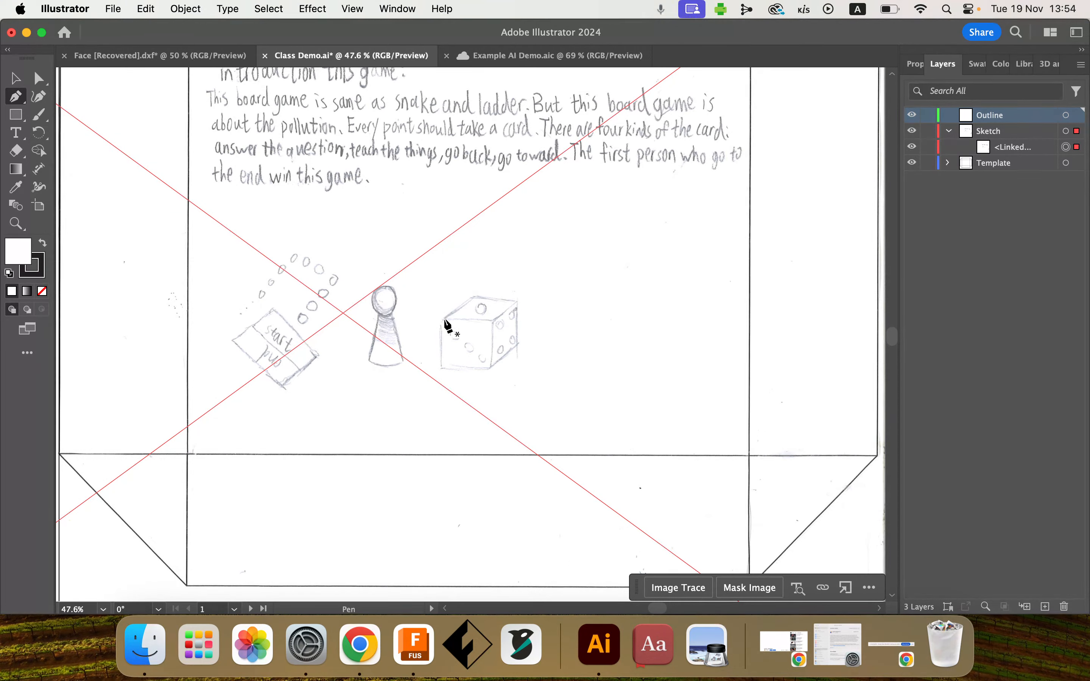
# Step: Trace the corners of the sketched dice's top face with the Pen tool
pyautogui.click(472, 297)
pyautogui.click(515, 297)
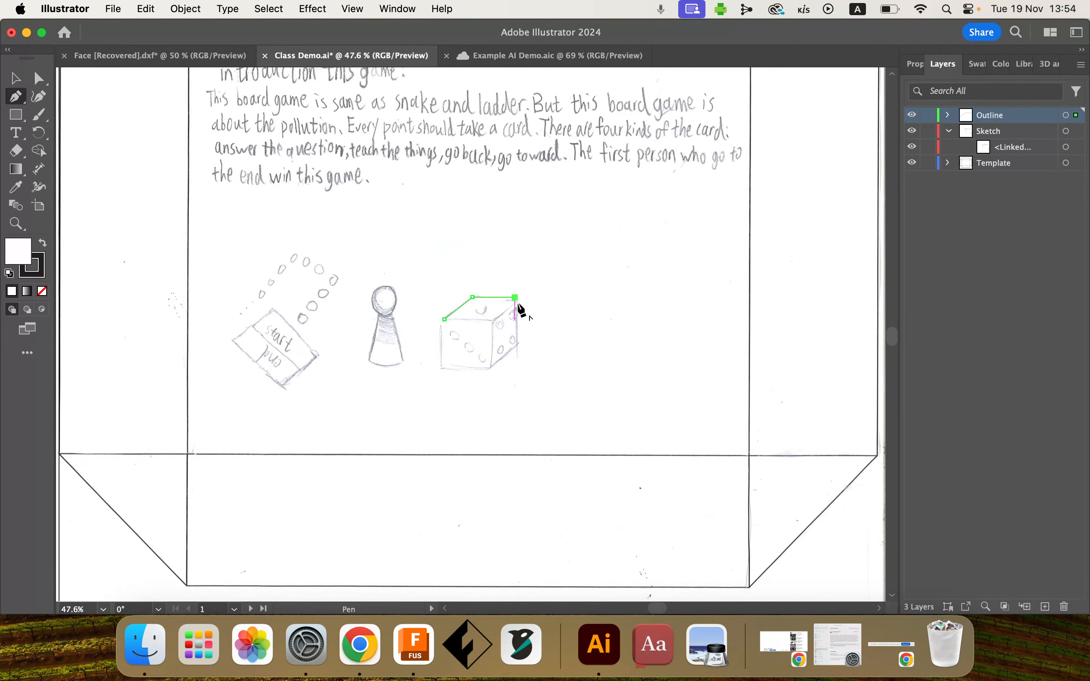
pyautogui.click(494, 319)
# Step: Set the traced dice path's stroke to 2 pt and its fill to none
pyautogui.click(915, 64)
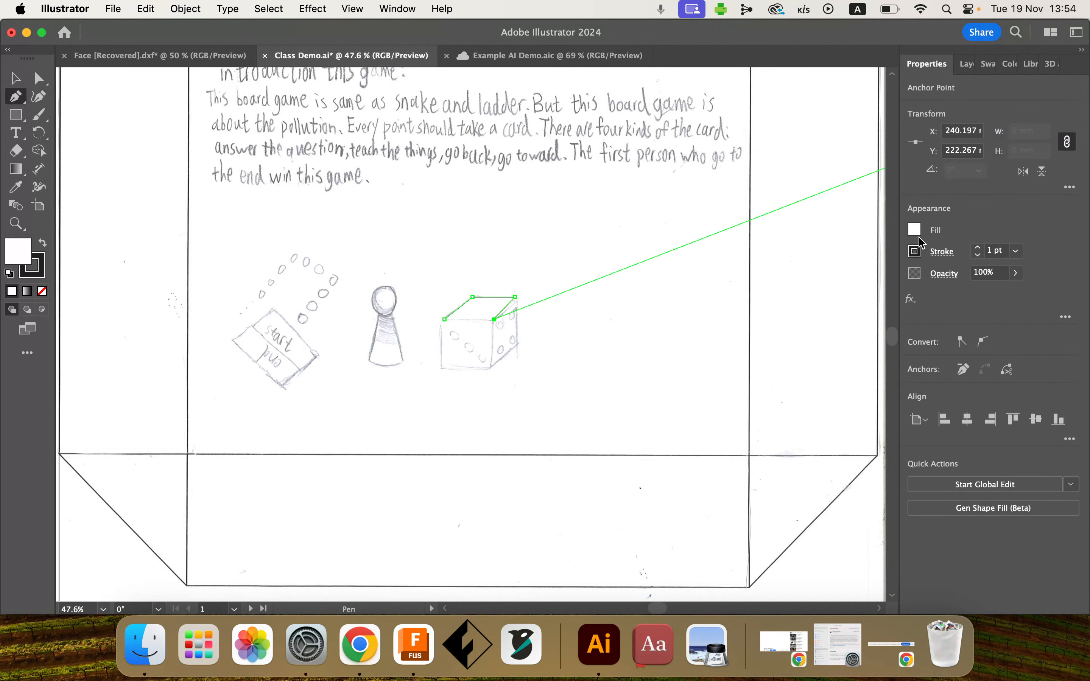
pyautogui.click(1016, 253)
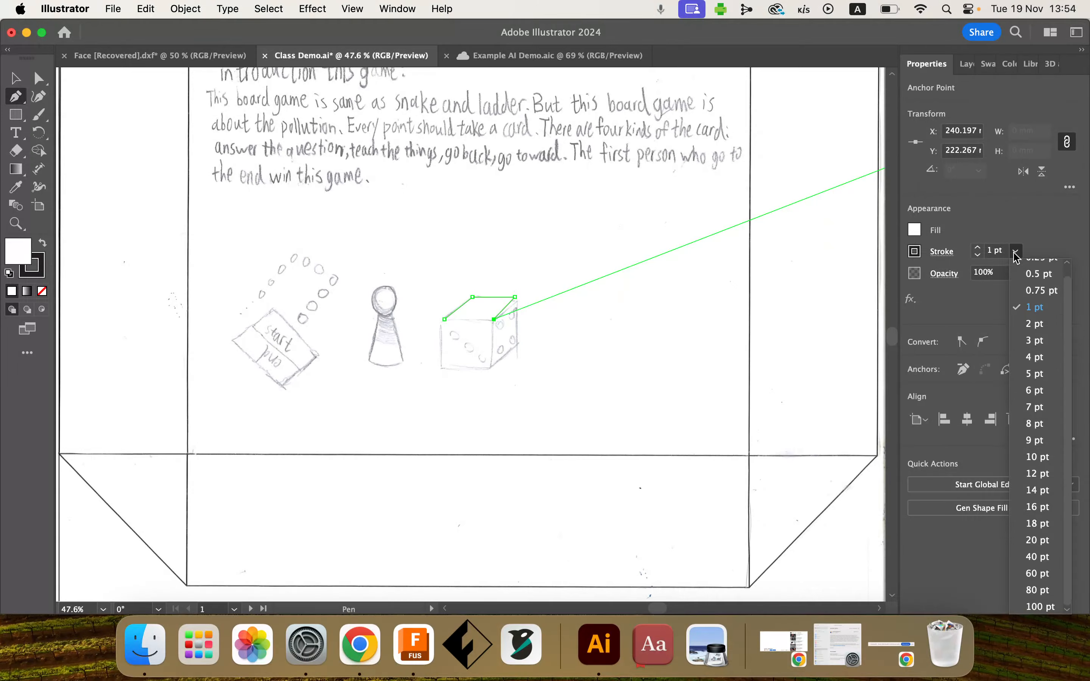
pyautogui.click(1035, 323)
pyautogui.click(915, 229)
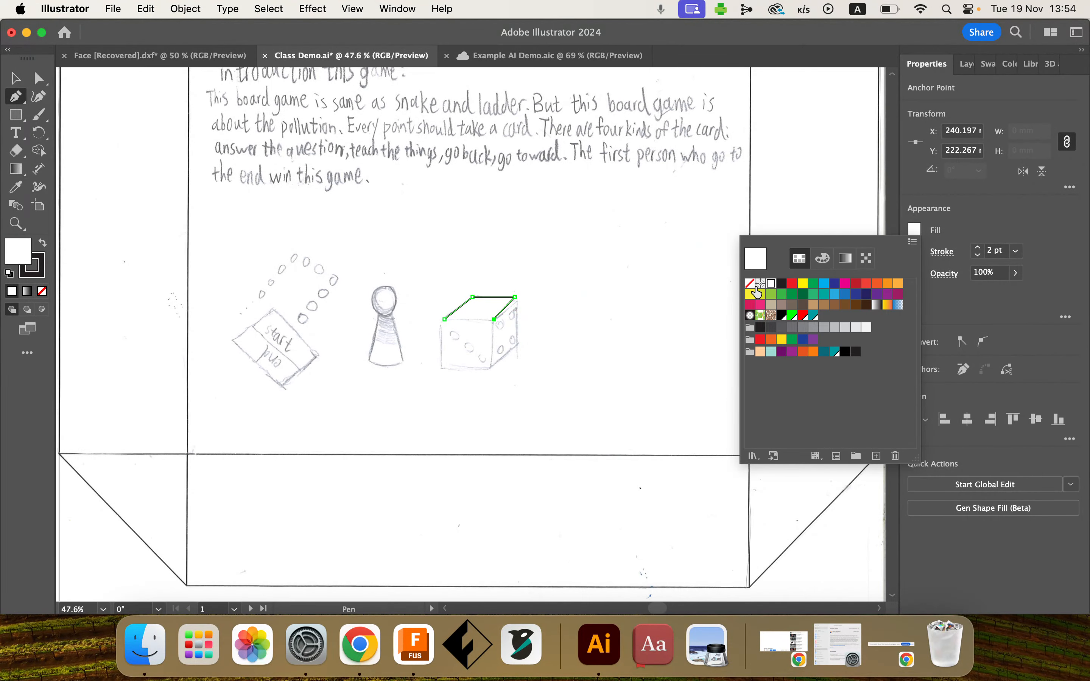
pyautogui.click(750, 283)
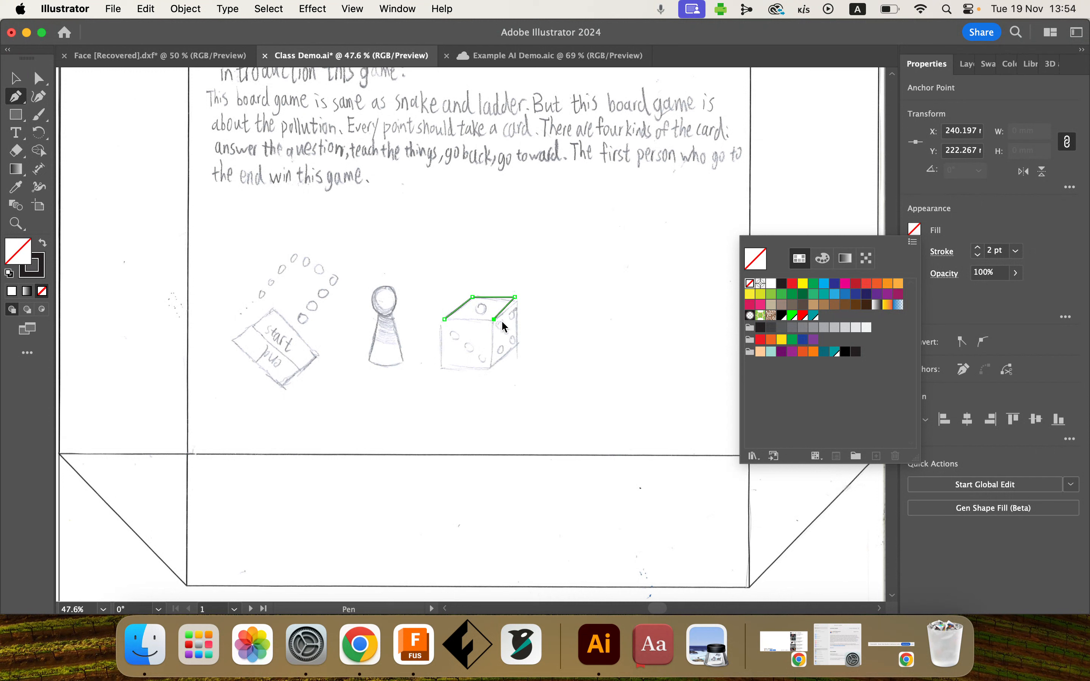
# Step: Undo the stroke and fill changes and all traced segments of the dice's top face
pyautogui.click(509, 367)
pyautogui.press('super+z')
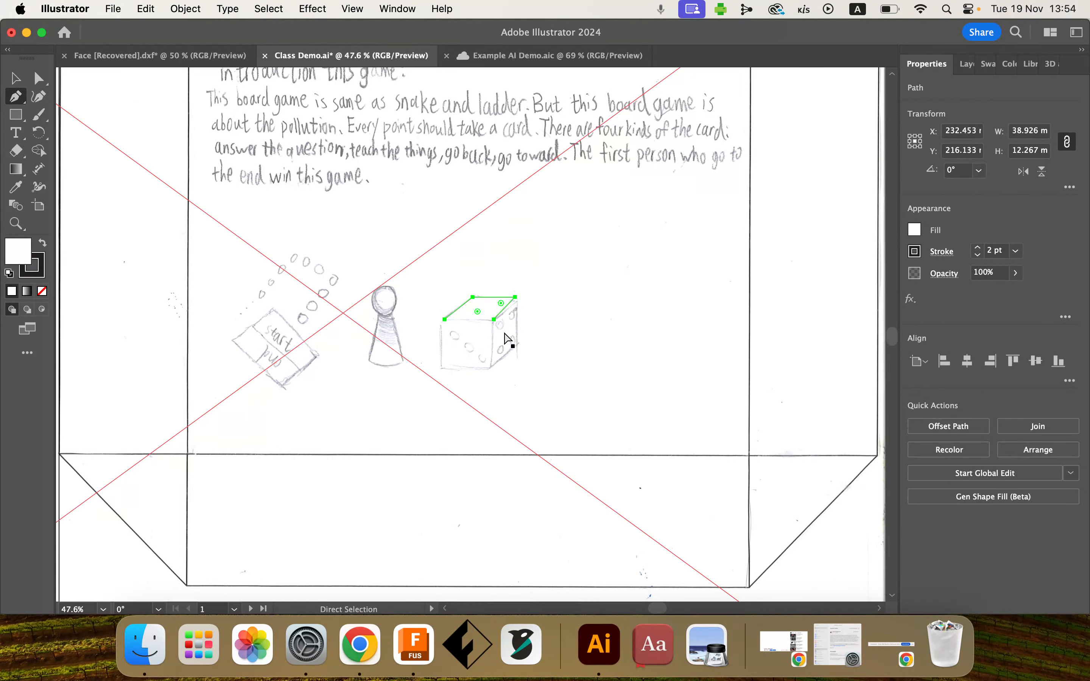
pyautogui.press('super+z')
pyautogui.press('super+z')
pyautogui.press('super+z')
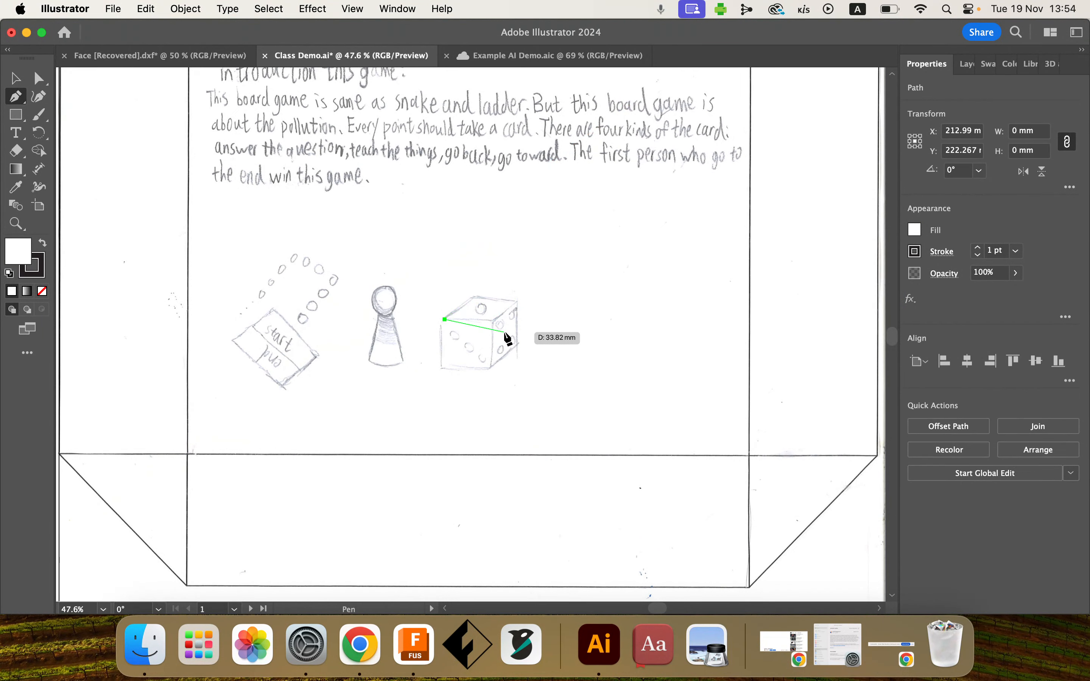
pyautogui.press('super+z')
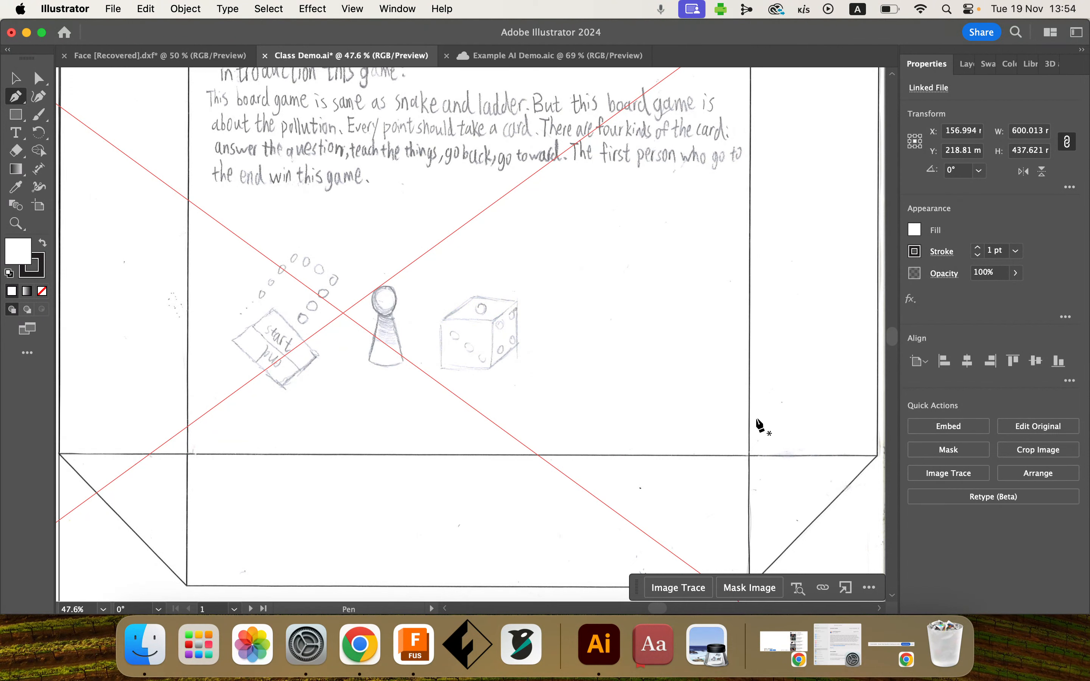
# Step: Switch to Chrome, check the Clever resources page for Adobe Express, and bring up the Adobe Express for Education home page
pyautogui.click(360, 644)
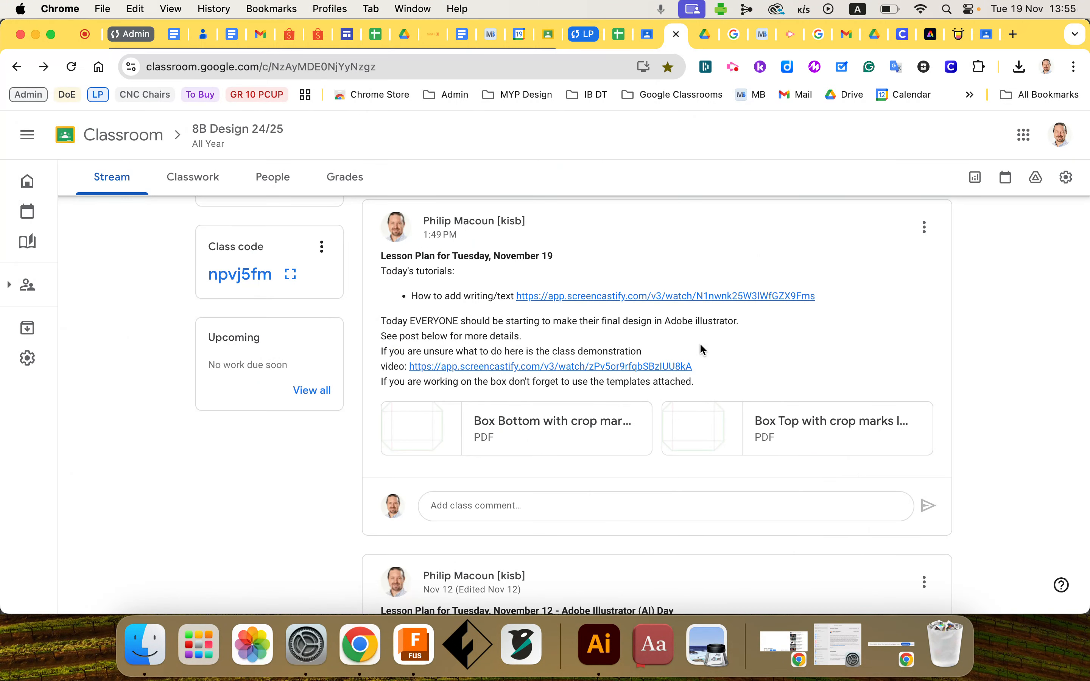
pyautogui.click(928, 34)
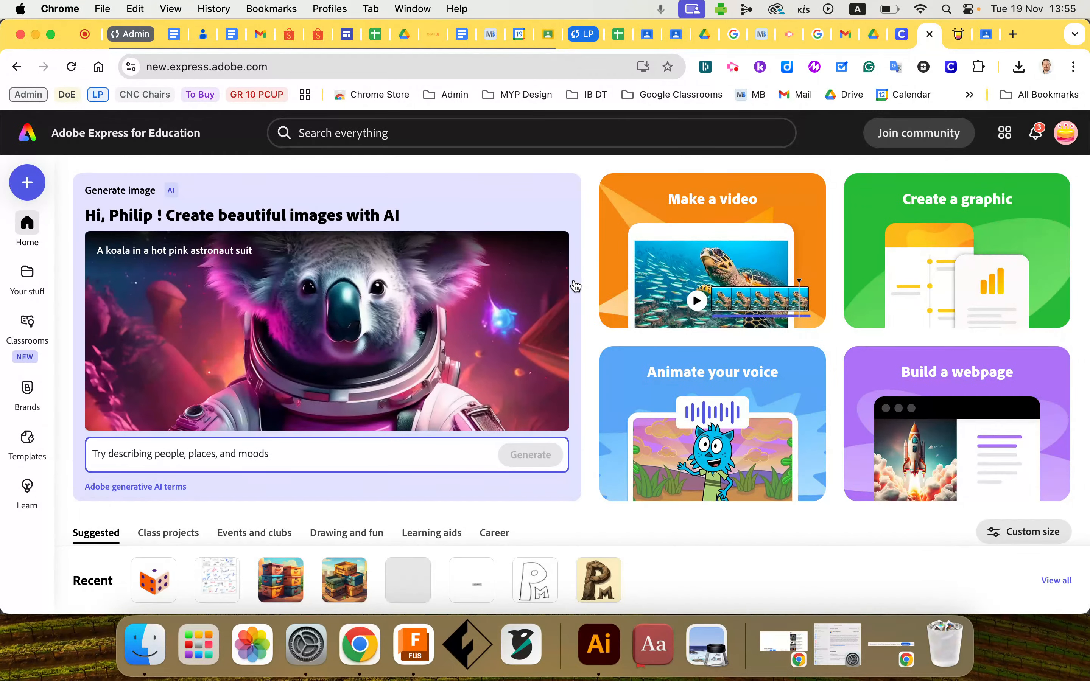
pyautogui.click(902, 35)
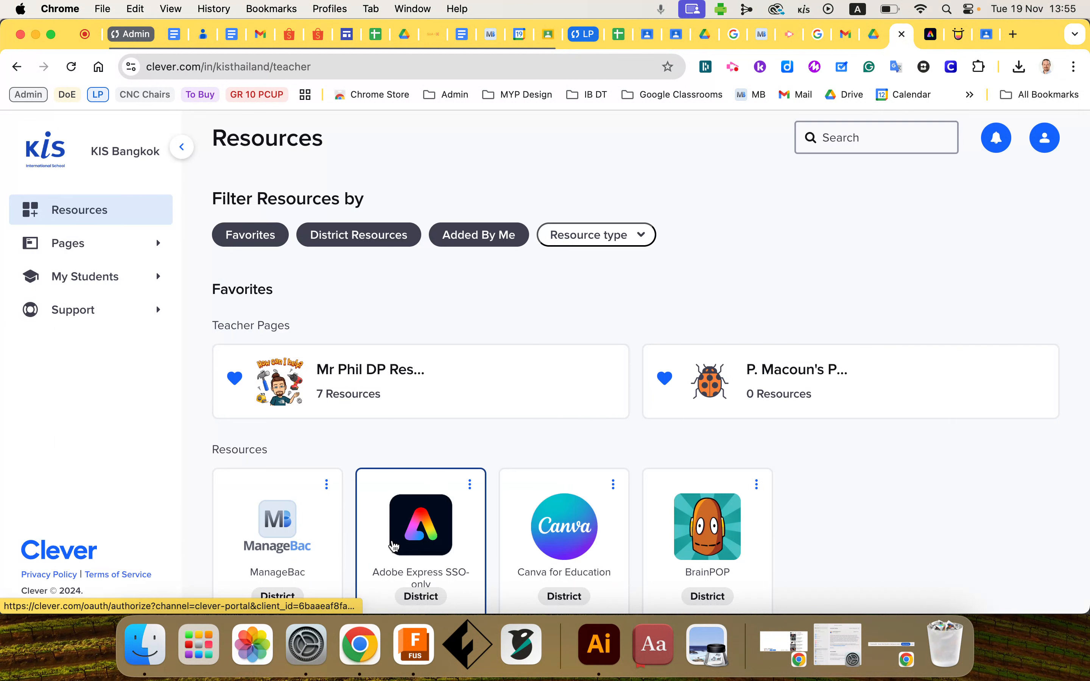
pyautogui.click(931, 36)
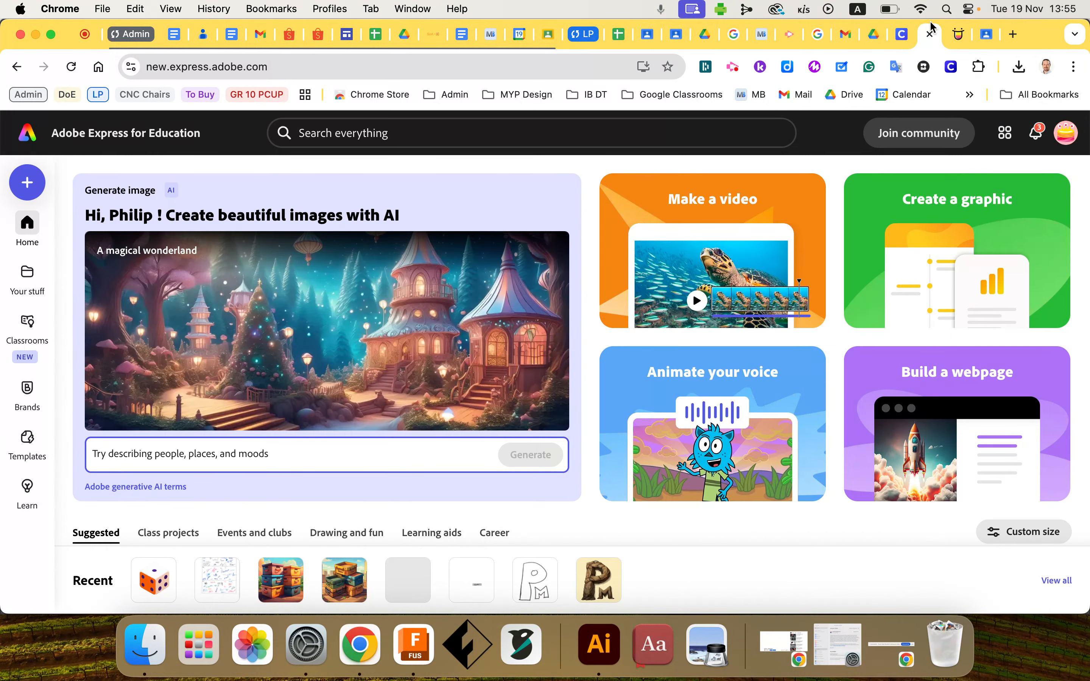
pyautogui.click(584, 664)
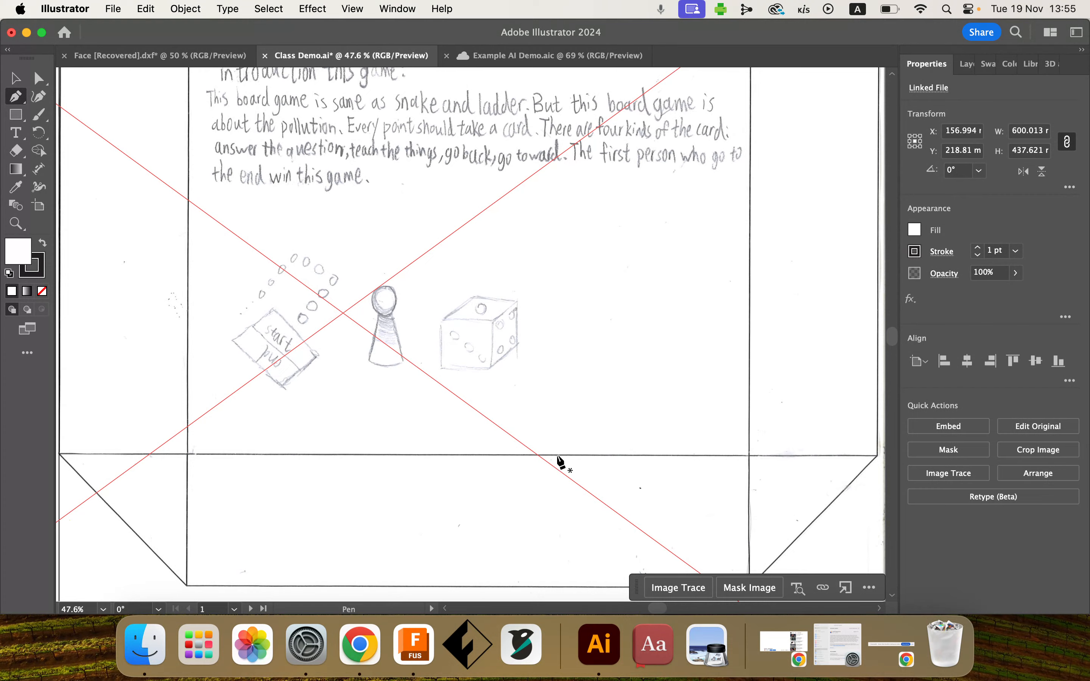
pyautogui.click(360, 648)
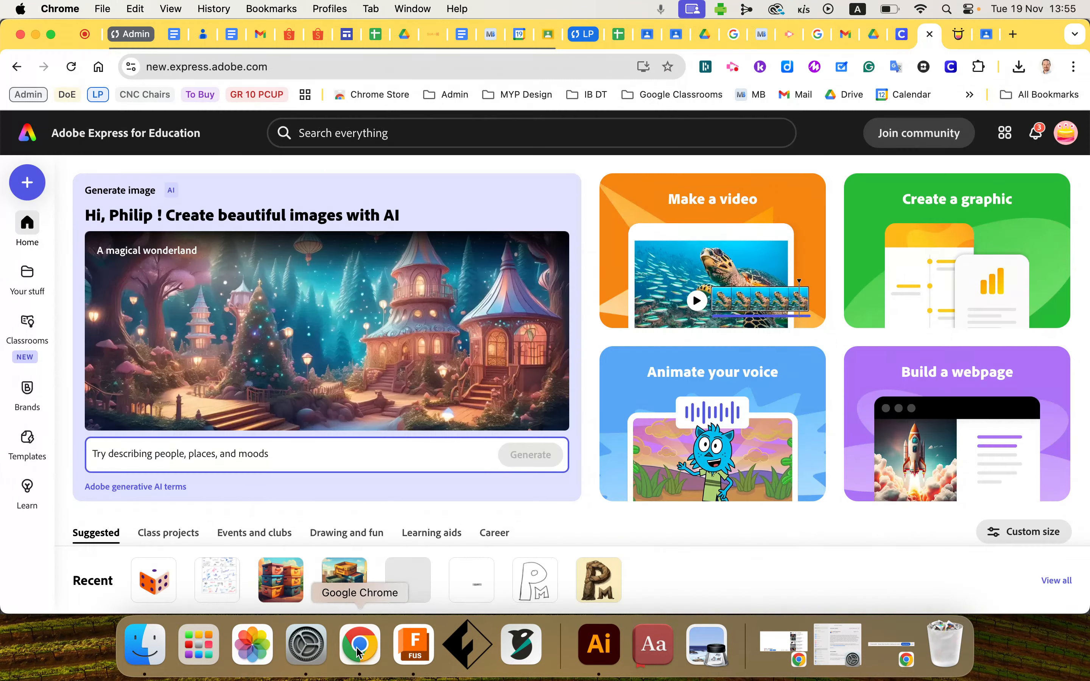
# Step: Generate an AI image from the prompt "game dice"
pyautogui.click(271, 459)
pyautogui.write('game')
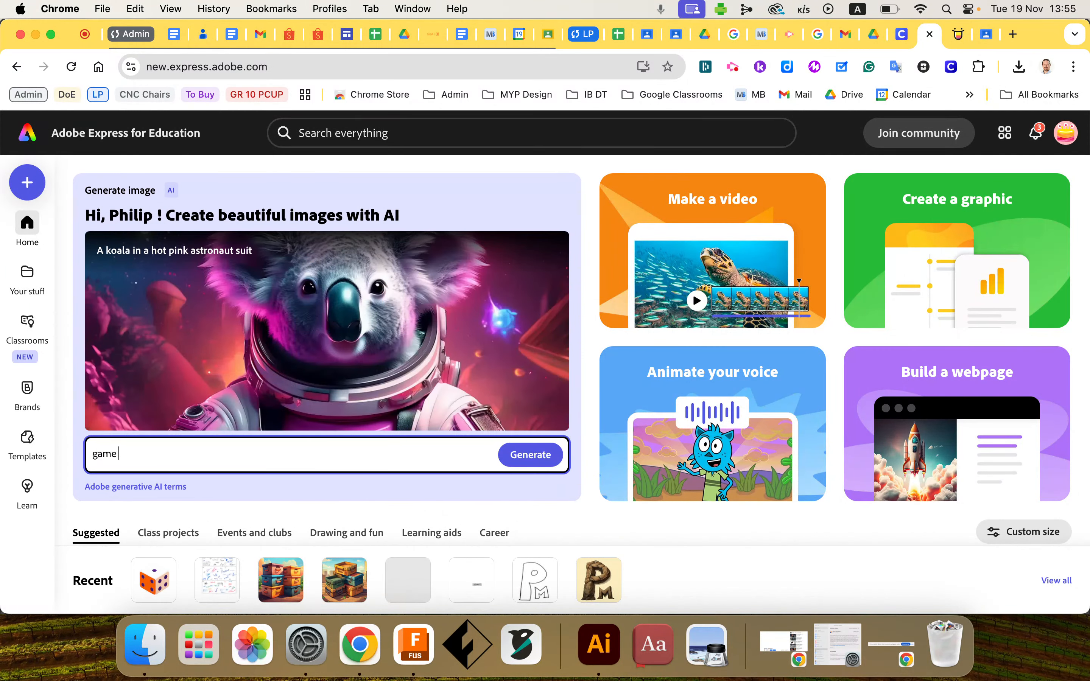
pyautogui.write(' dice')
pyautogui.press('Return')
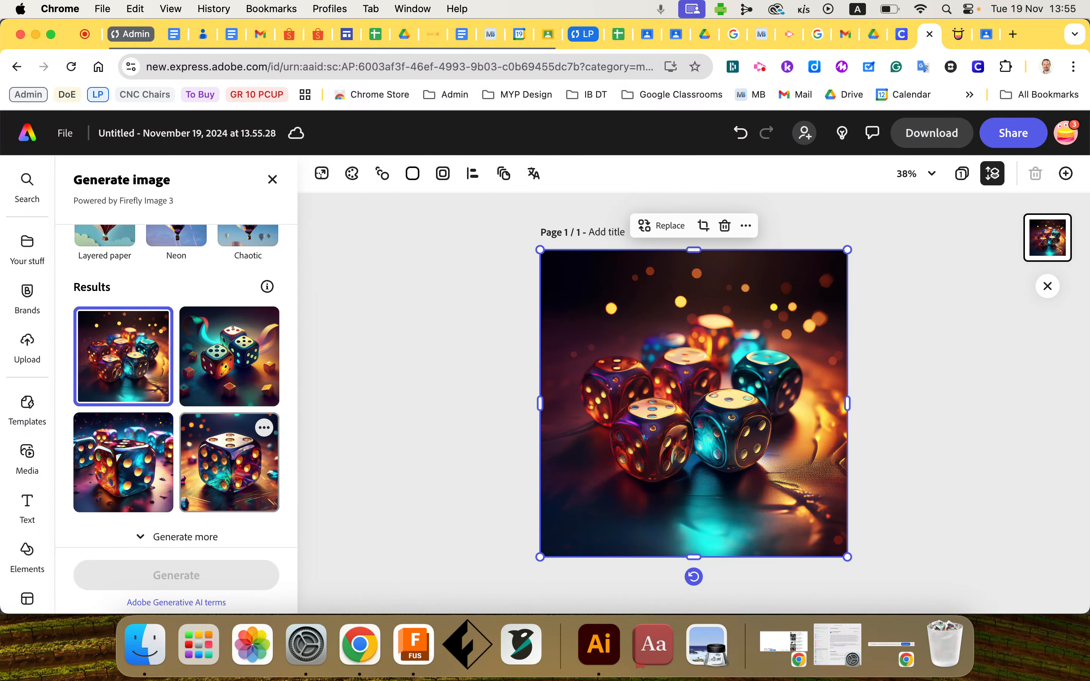
# Step: Switch to Illustrator and capture a screenshot of just the dice sketch
pyautogui.scroll(5, 88, 352)
pyautogui.scroll(4, 88, 352)
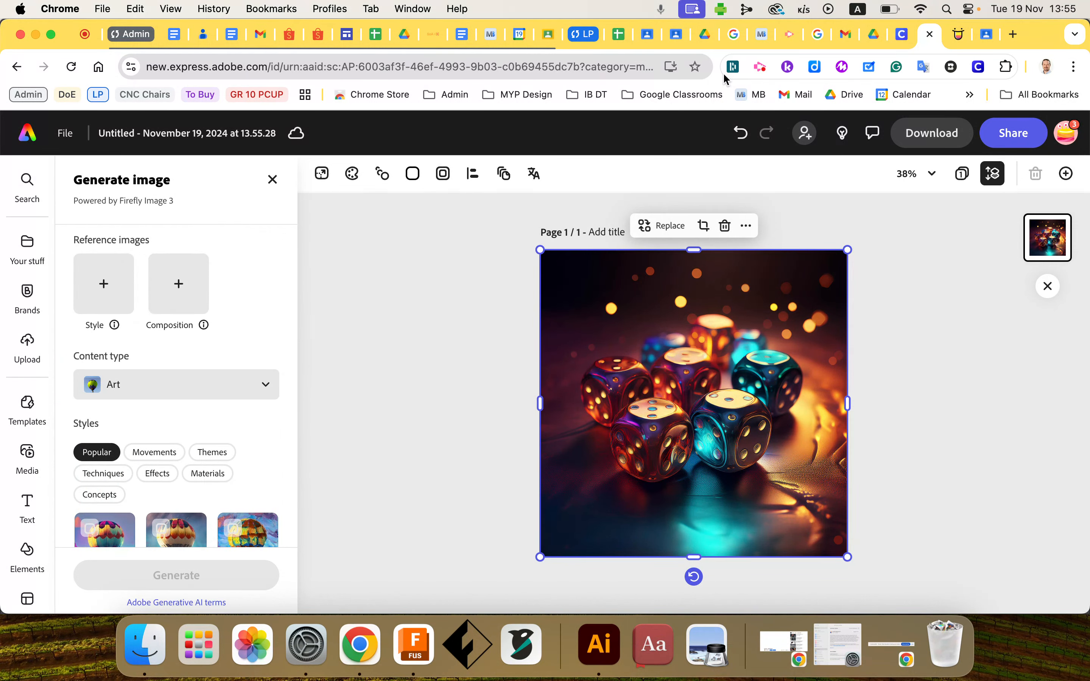
pyautogui.click(602, 651)
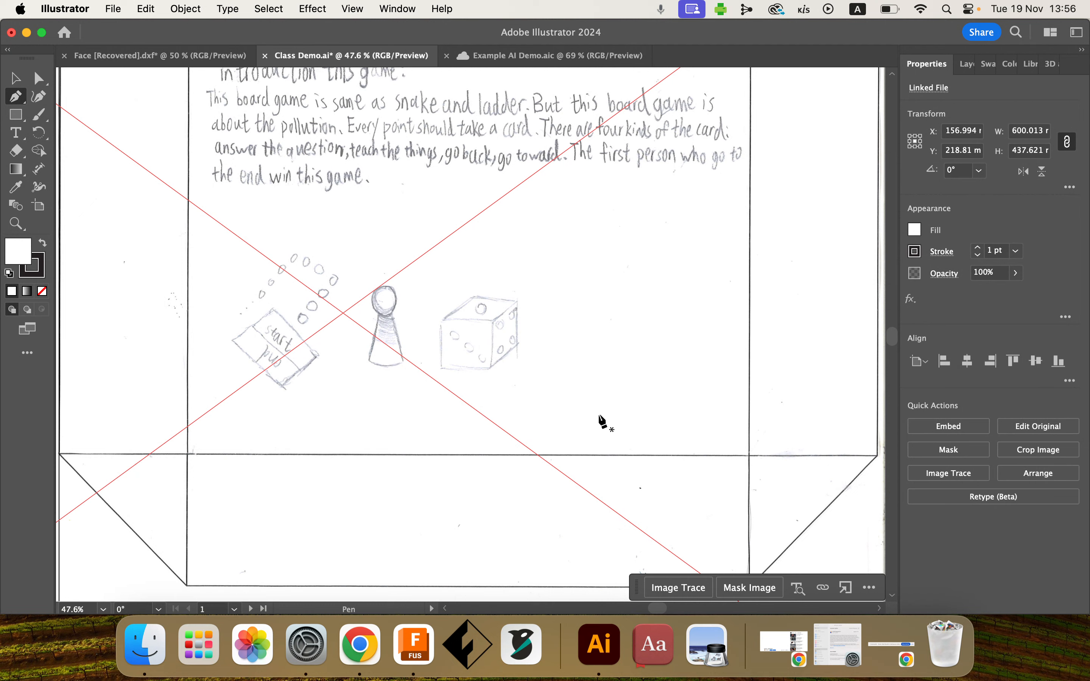
pyautogui.press('super')
pyautogui.moveTo(419, 282); pyautogui.dragTo(542, 379)
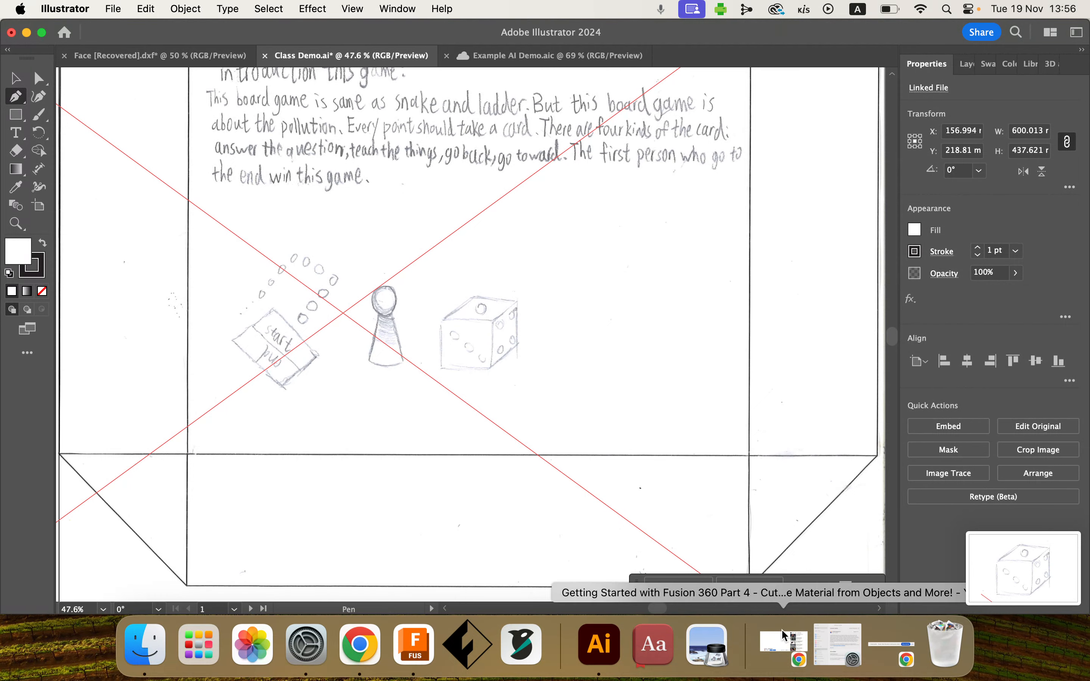
# Step: Switch to Adobe Express in Chrome and load the dice sketch screenshot ending in 11.44.31 as the composition reference
pyautogui.click(367, 648)
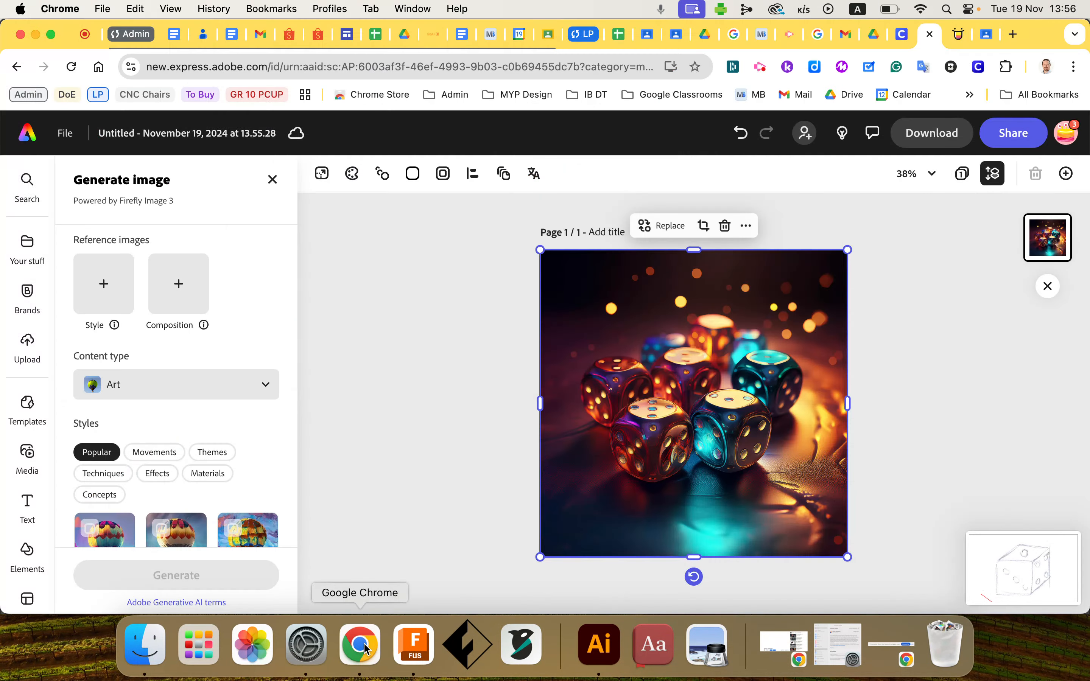
pyautogui.click(178, 284)
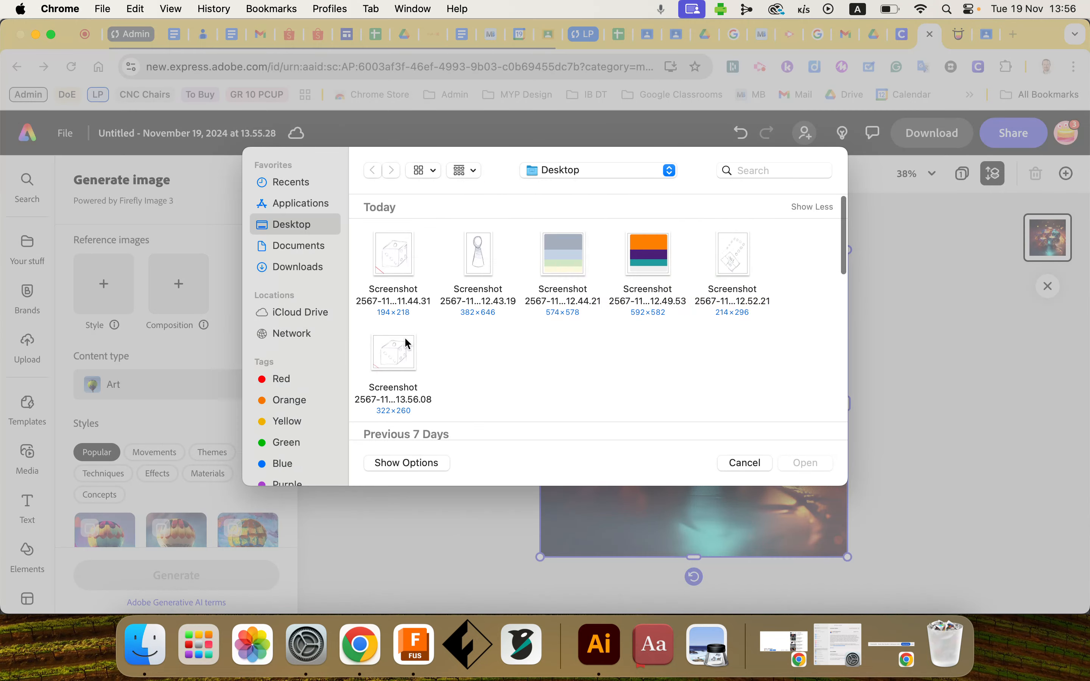
pyautogui.click(391, 257)
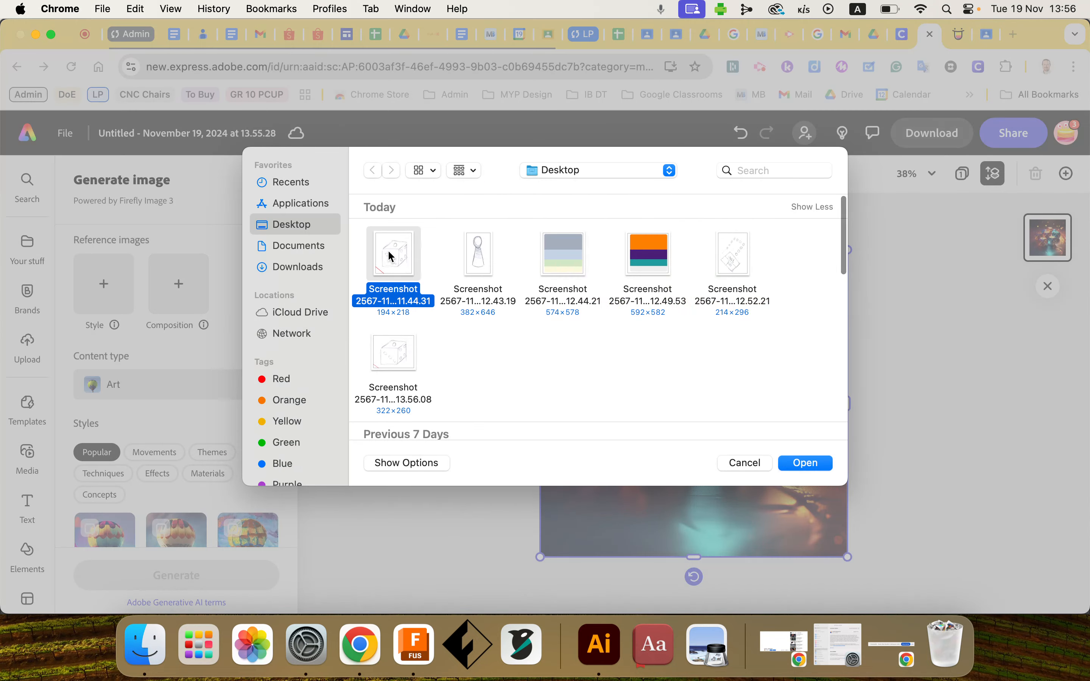
pyautogui.click(806, 464)
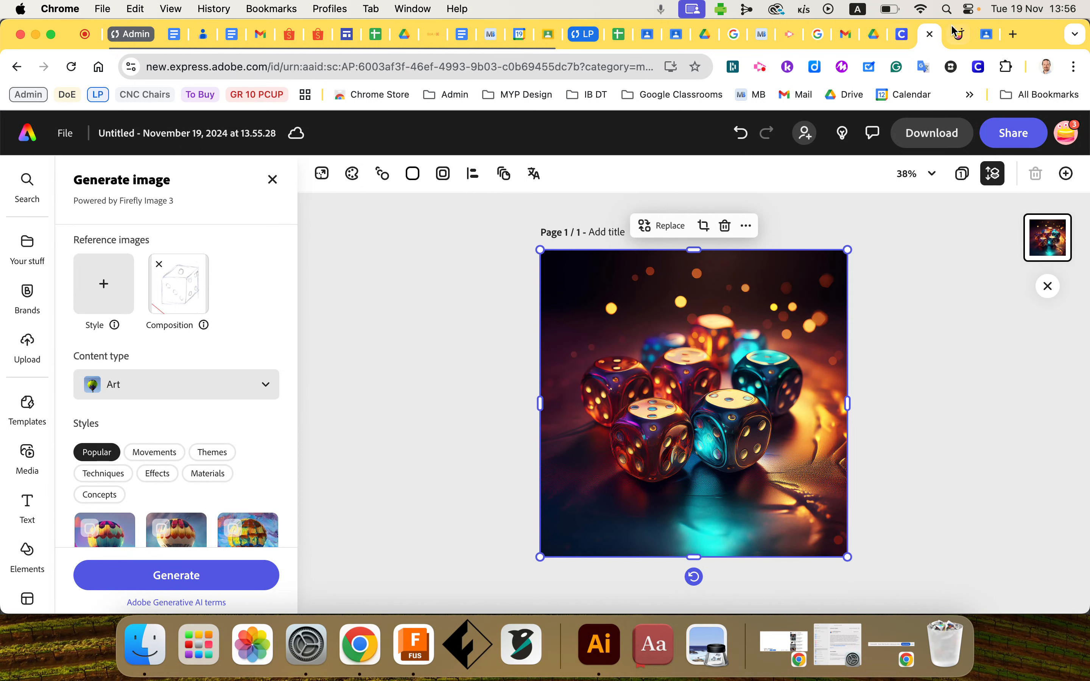
# Step: Switch to Color Hunt and capture a screenshot of the orange, purple, teal and light grey palette
pyautogui.click(960, 36)
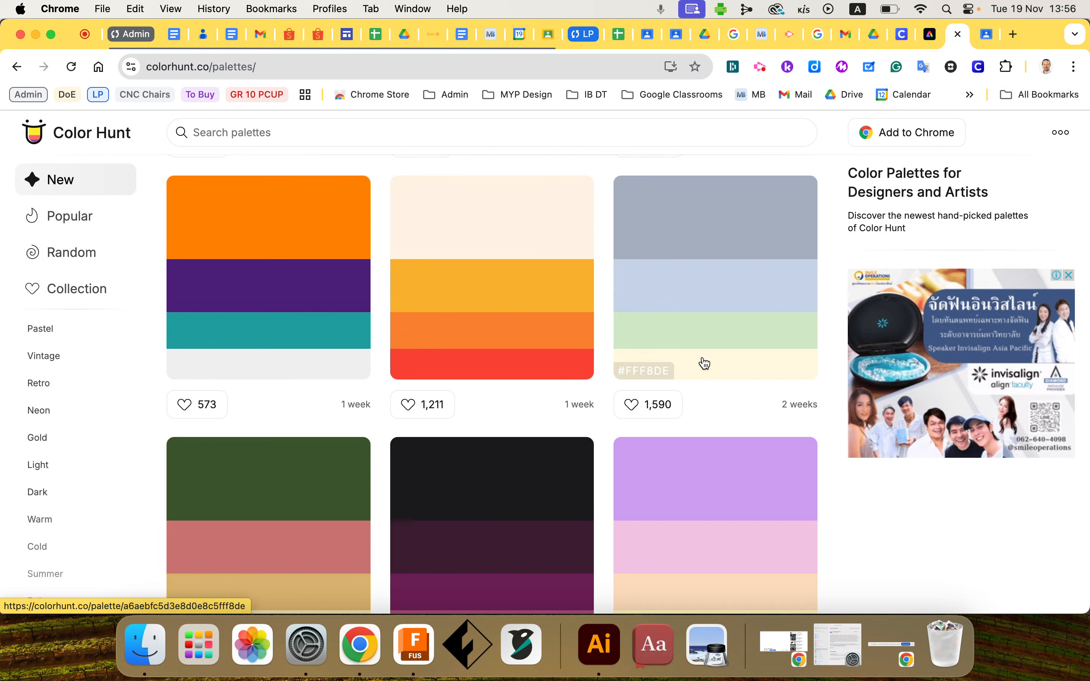
pyautogui.press('super+shift+4')
pyautogui.moveTo(154, 167)
pyautogui.mouseDown()
pyautogui.moveTo(272, 317)
pyautogui.moveTo(388, 387)
pyautogui.moveTo(378, 395)
pyautogui.mouseUp()
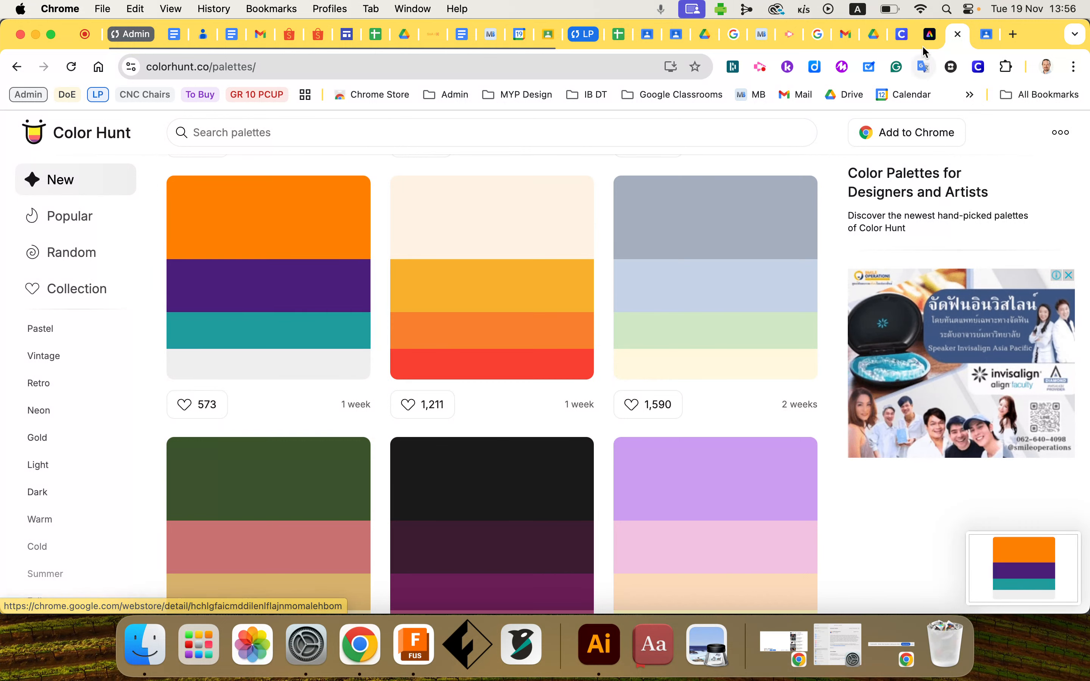
# Step: Return to Adobe Express and load the orange, purple and teal palette screenshot ending in 12.49.53 as the style reference
pyautogui.click(930, 33)
pyautogui.click(103, 284)
pyautogui.click(648, 255)
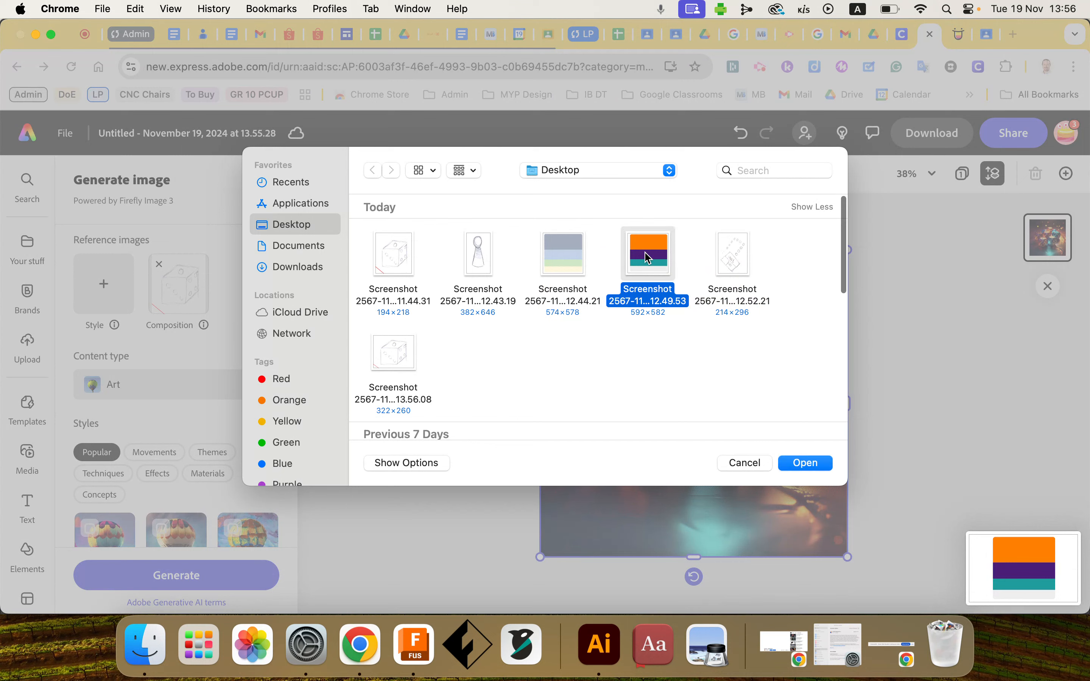
pyautogui.click(805, 464)
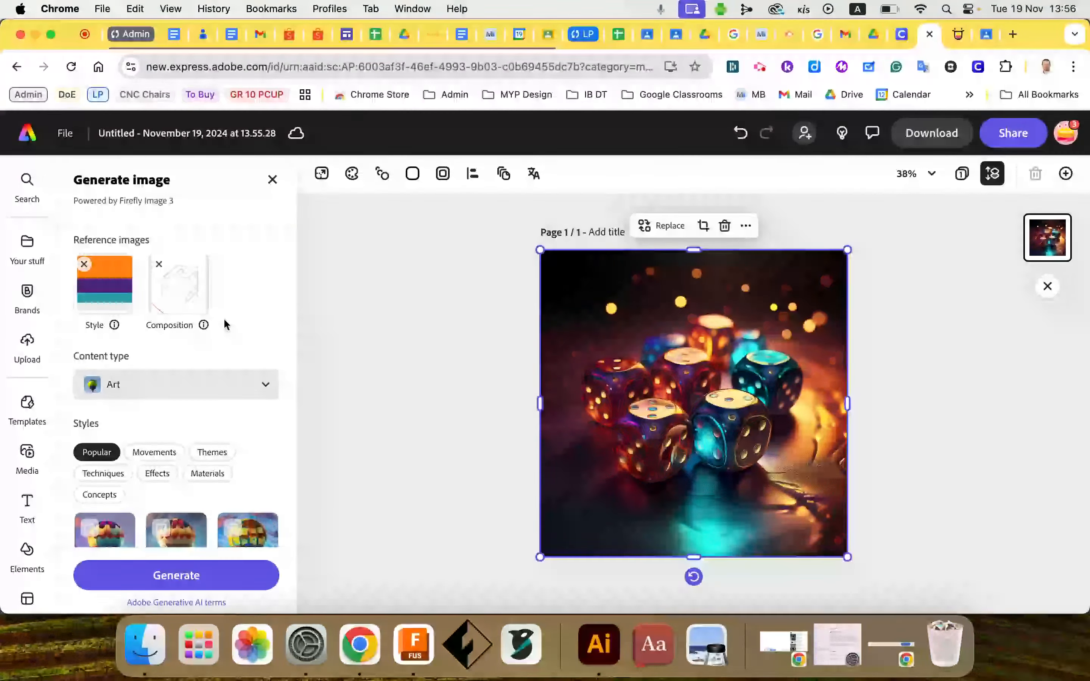
# Step: Change the image description to "1 game dice"
pyautogui.scroll(3, 175, 315)
pyautogui.click(120, 285)
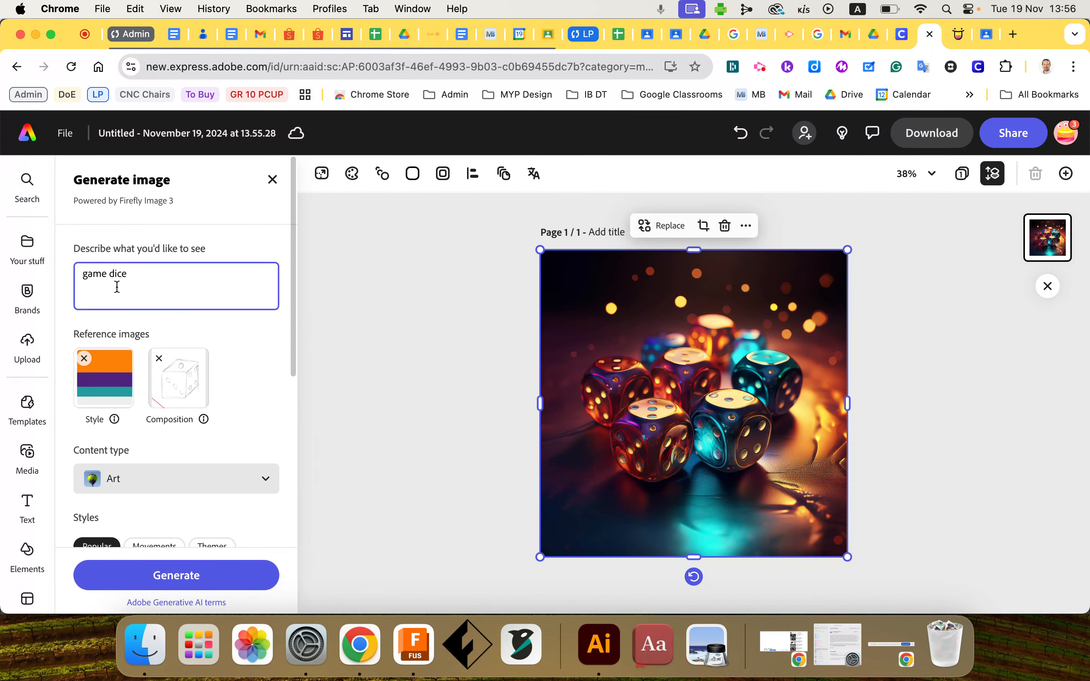
pyautogui.tripleClick(133, 275)
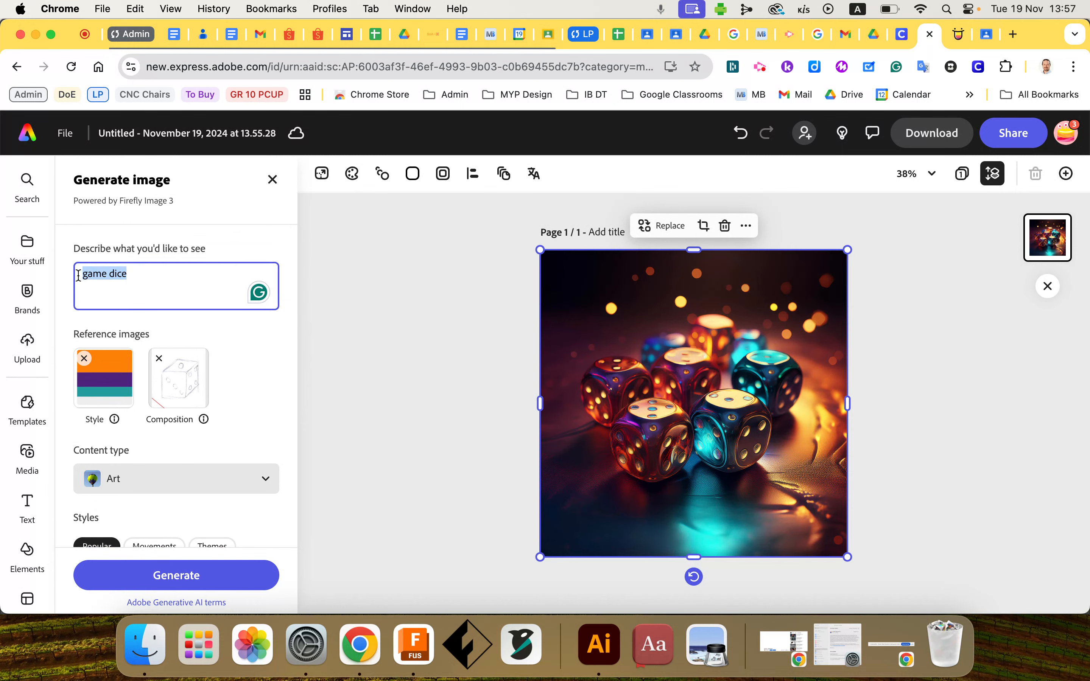
pyautogui.write('1')
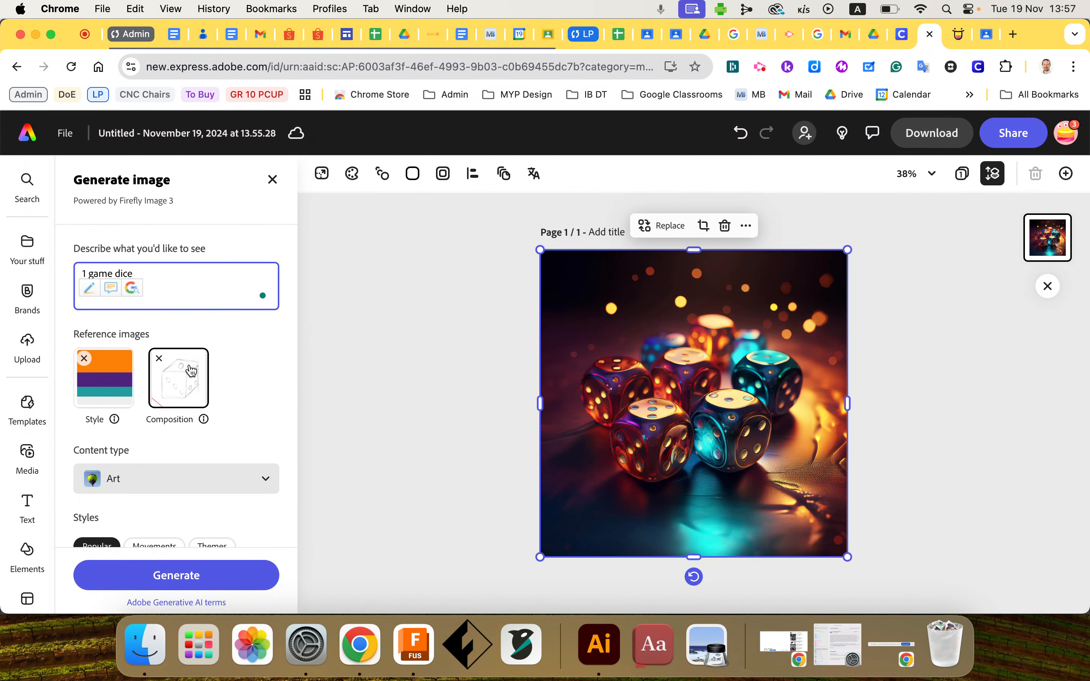
# Step: Review the content type options, keep Art, and generate new images from the description and both reference images
pyautogui.scroll(-3, 201, 510)
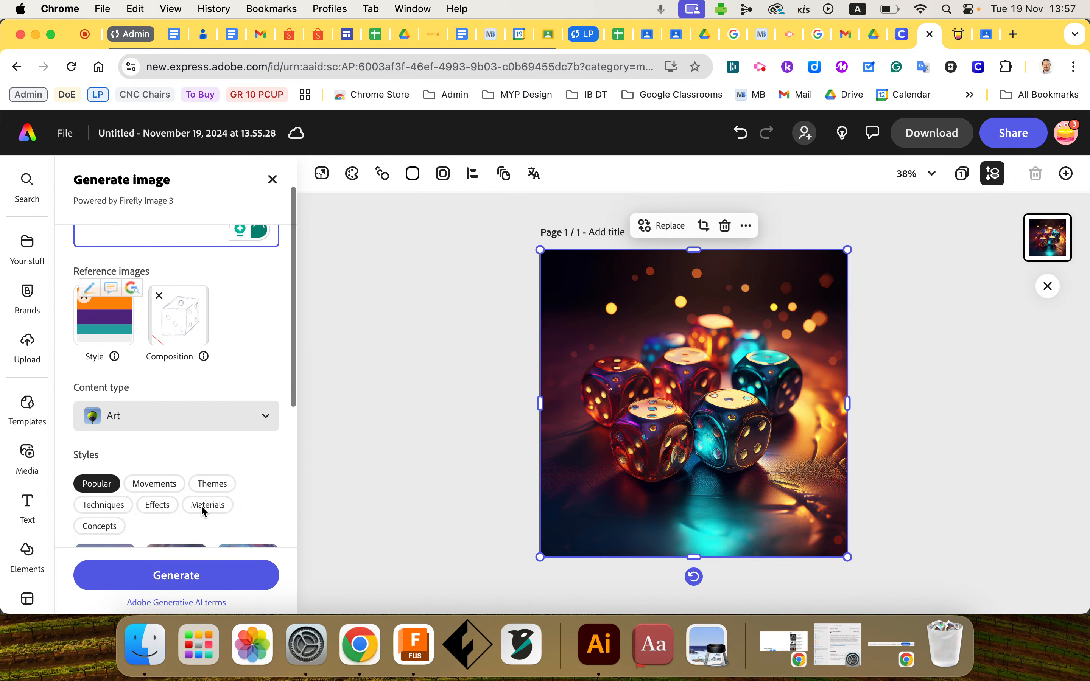
pyautogui.click(265, 403)
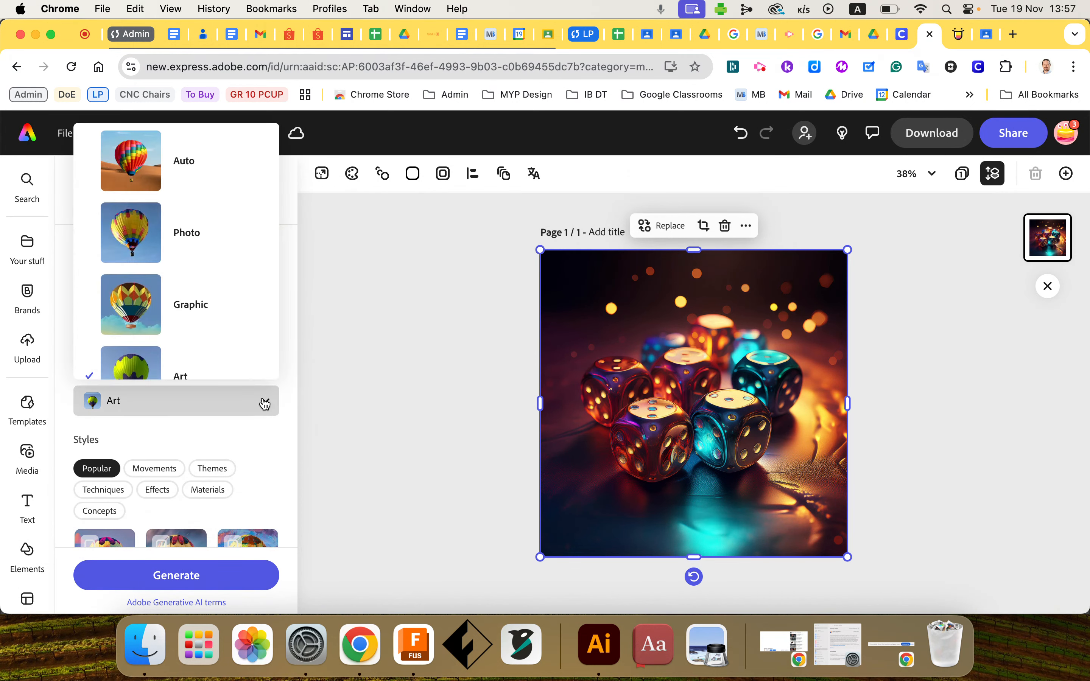
pyautogui.press('Escape')
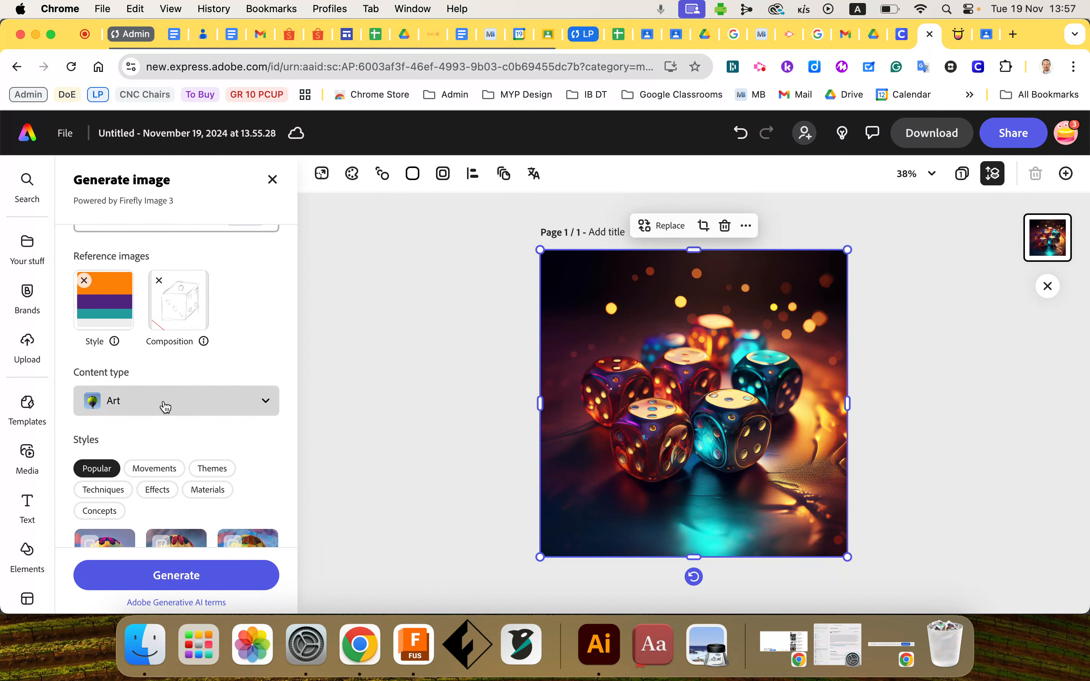
pyautogui.click(267, 403)
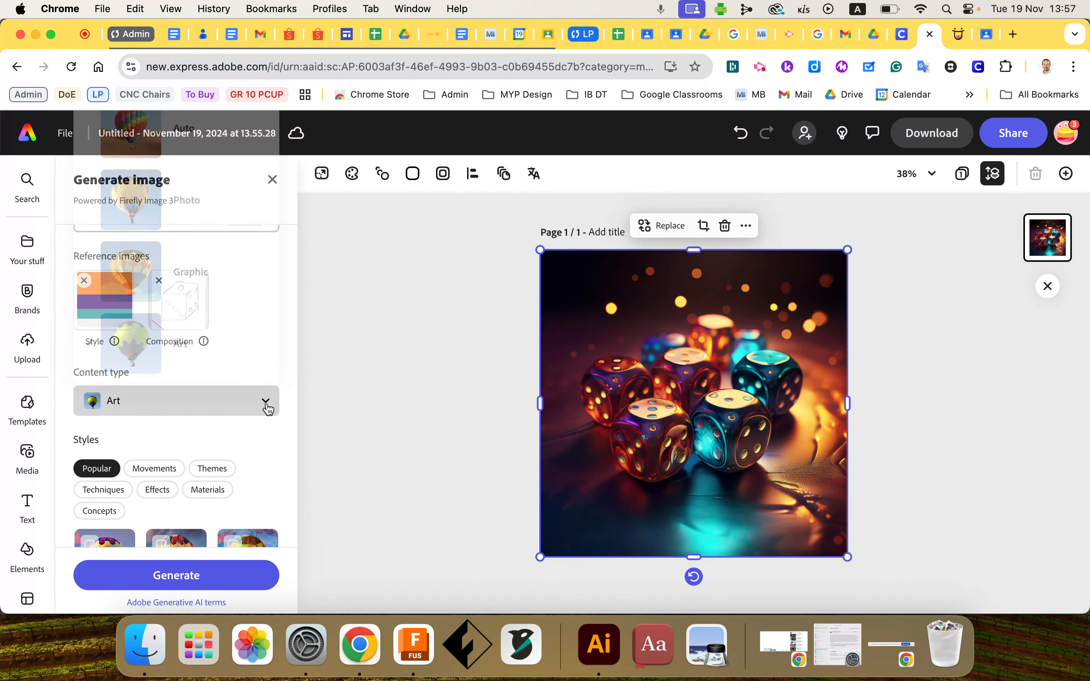
pyautogui.click(220, 409)
pyautogui.click(183, 577)
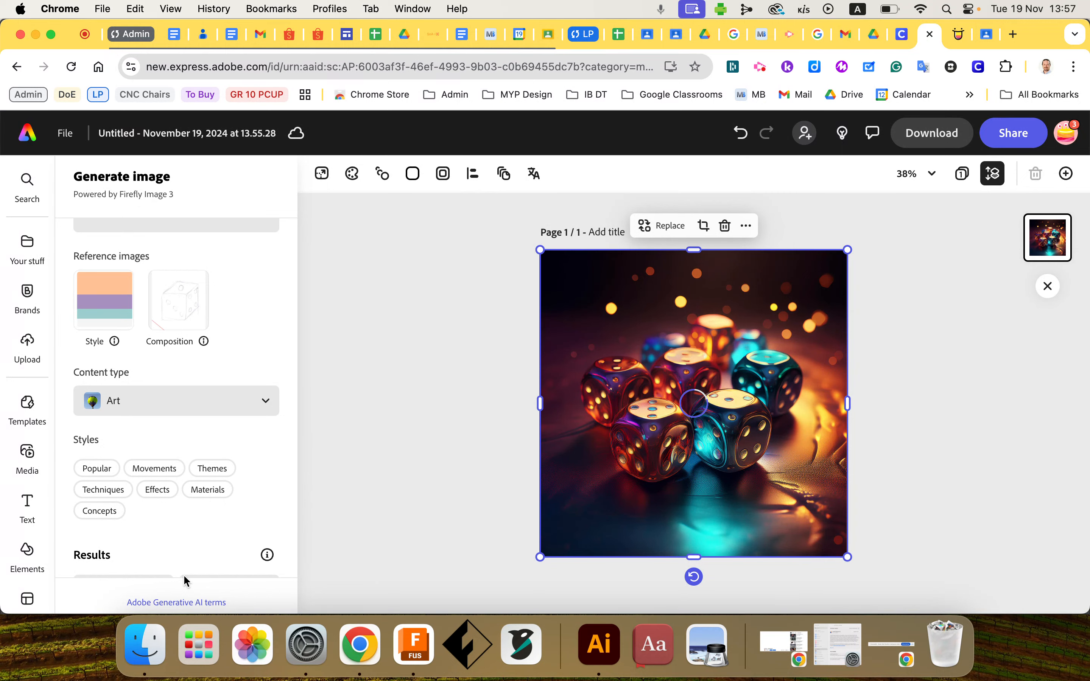
# Step: Compare the generated dice results and choose the orange and purple die with a white top on a teal background
pyautogui.scroll(-5, 151, 473)
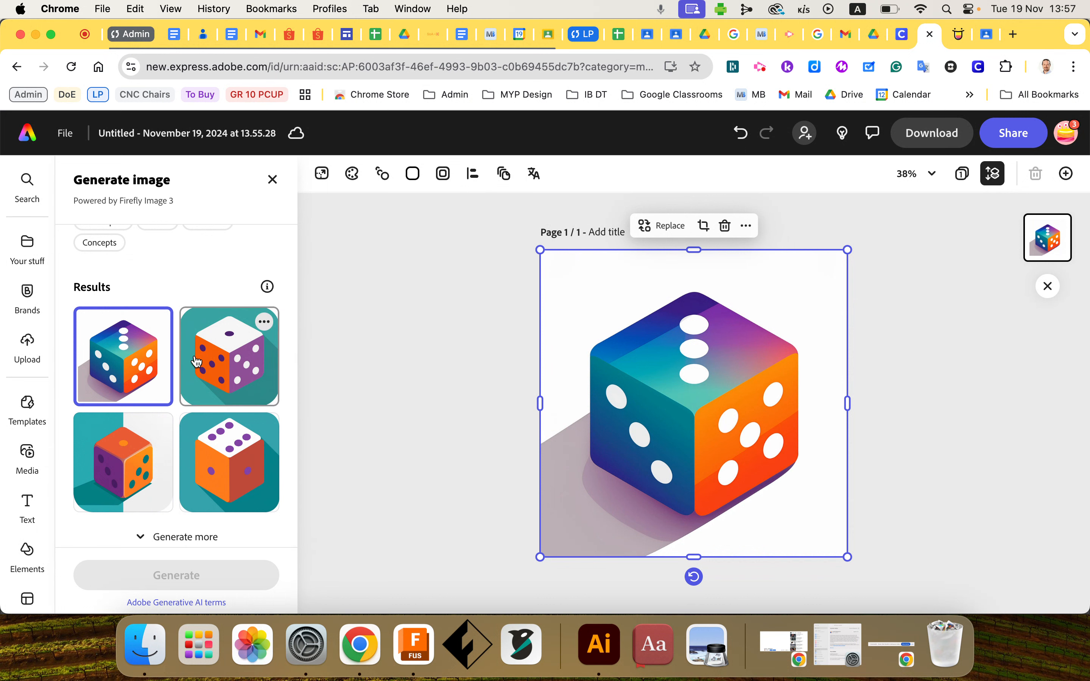
pyautogui.scroll(3, 203, 315)
pyautogui.scroll(2, 202, 300)
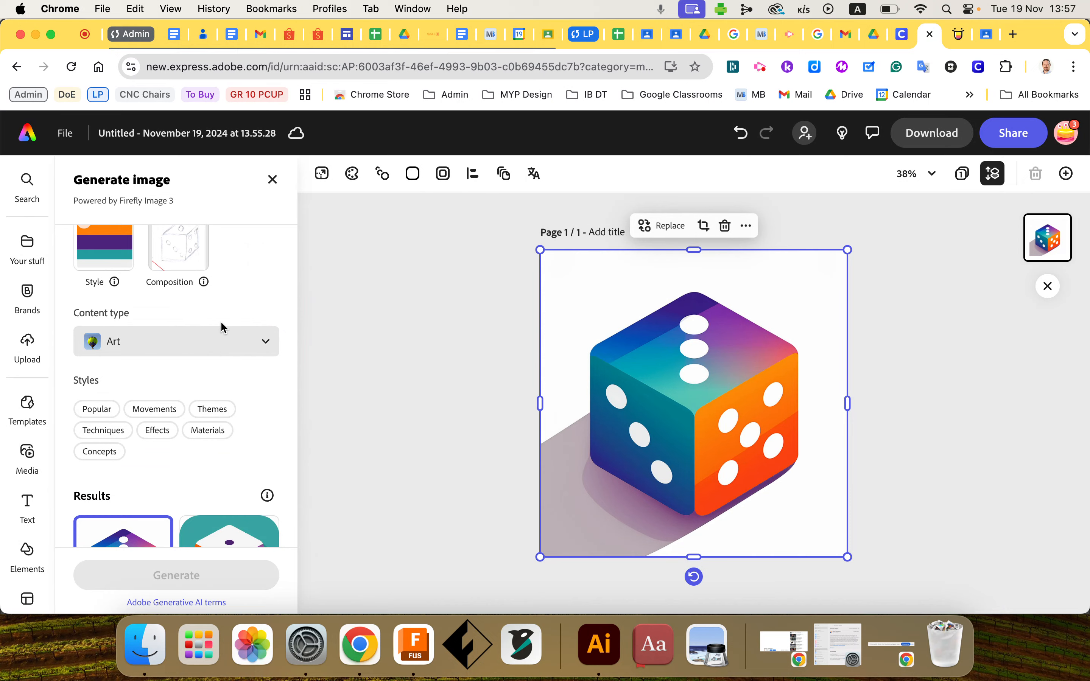
pyautogui.scroll(-3, 222, 328)
pyautogui.scroll(-2, 223, 327)
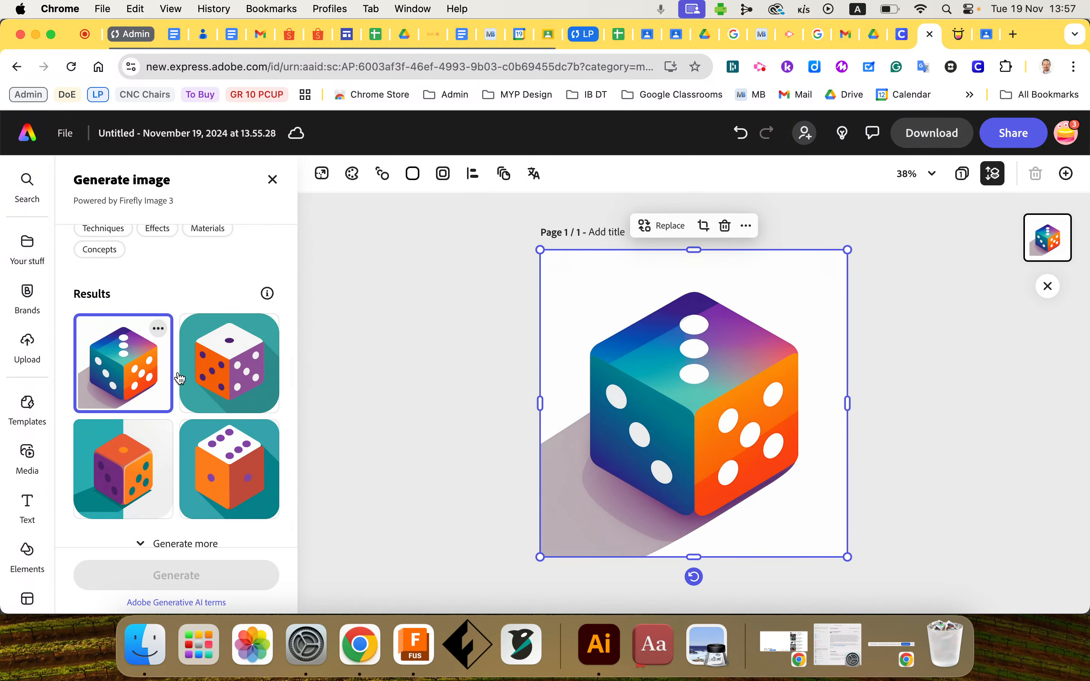
pyautogui.click(245, 372)
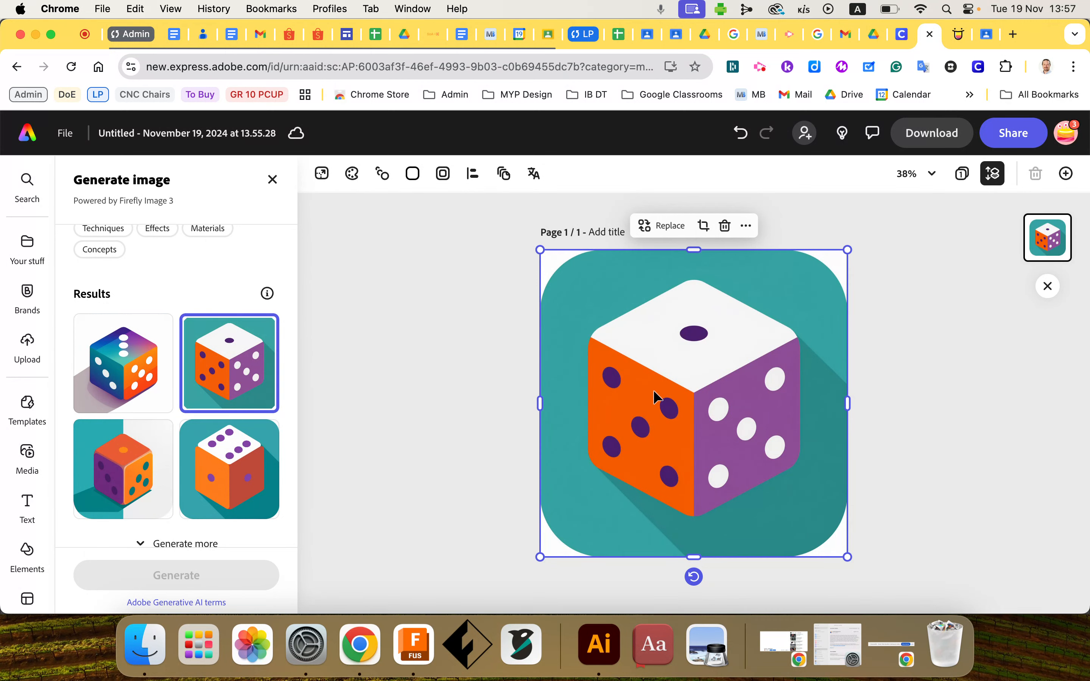
# Step: Remove the background from the orange and purple dice image on the page
pyautogui.click(436, 386)
pyautogui.click(663, 379)
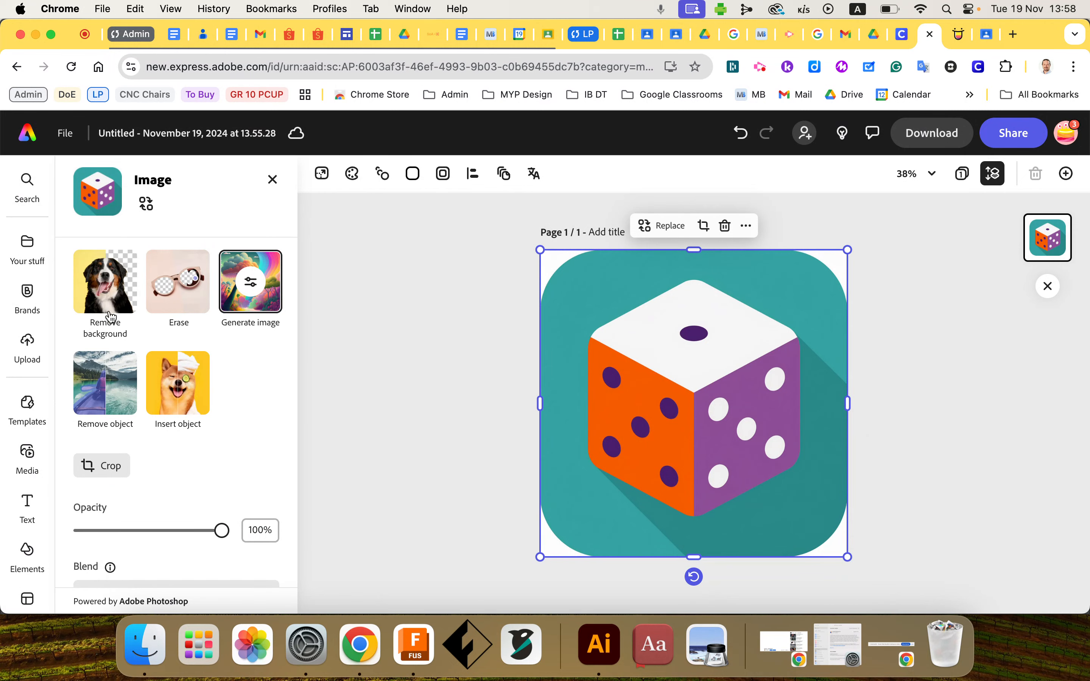
pyautogui.click(101, 288)
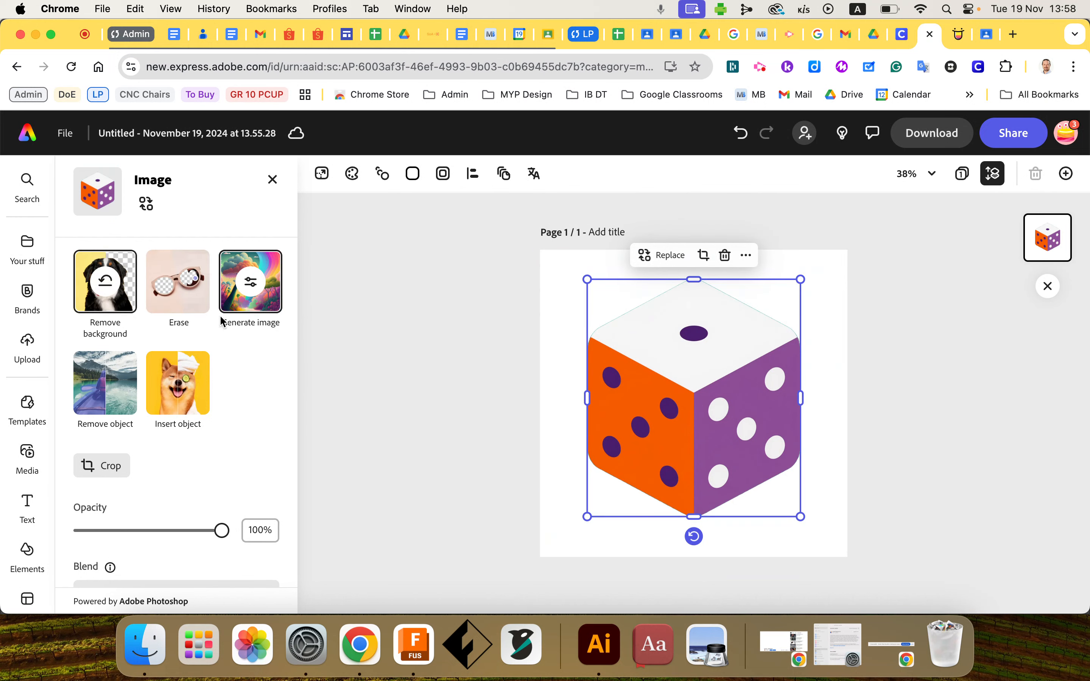
# Step: Download the dice design as a PNG file
pyautogui.click(550, 336)
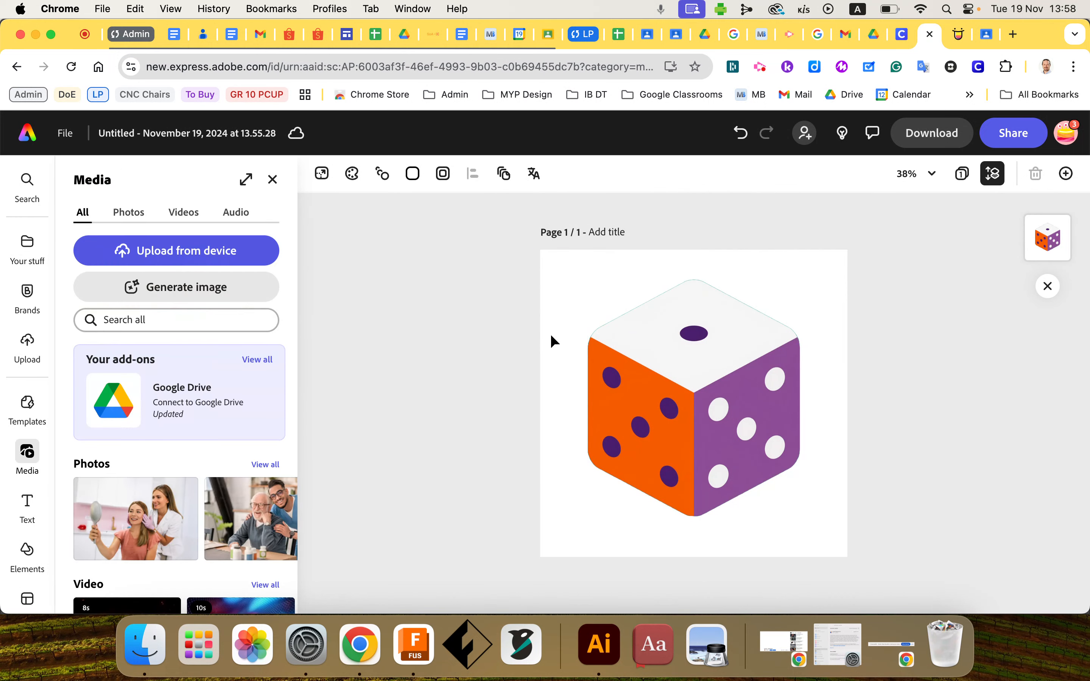
pyautogui.click(930, 136)
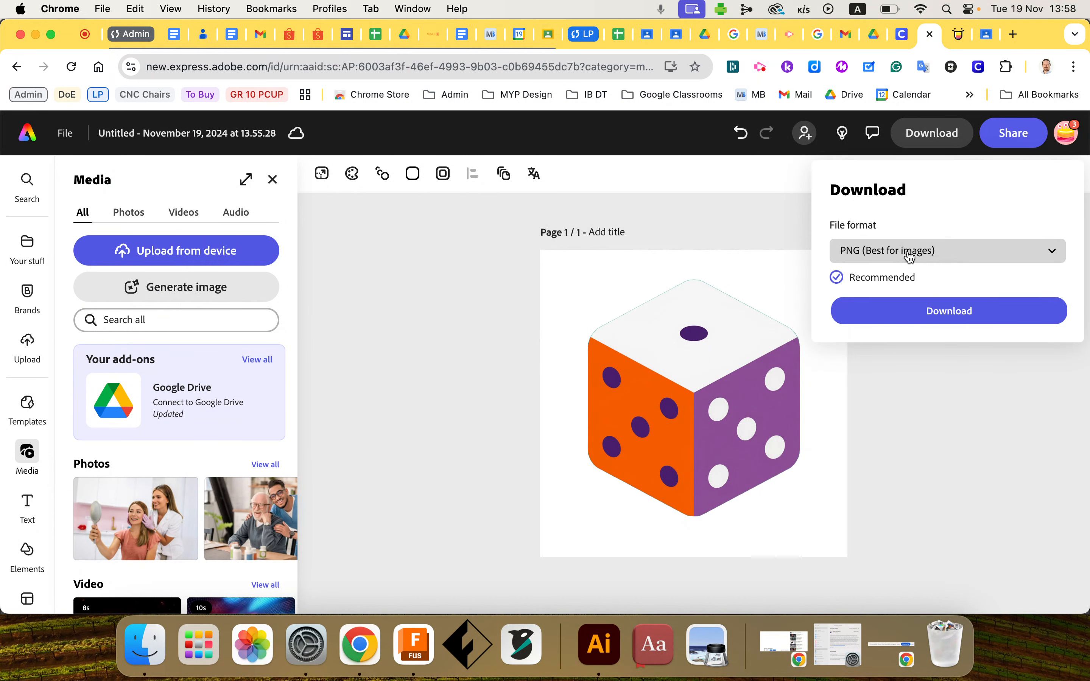
pyautogui.click(939, 318)
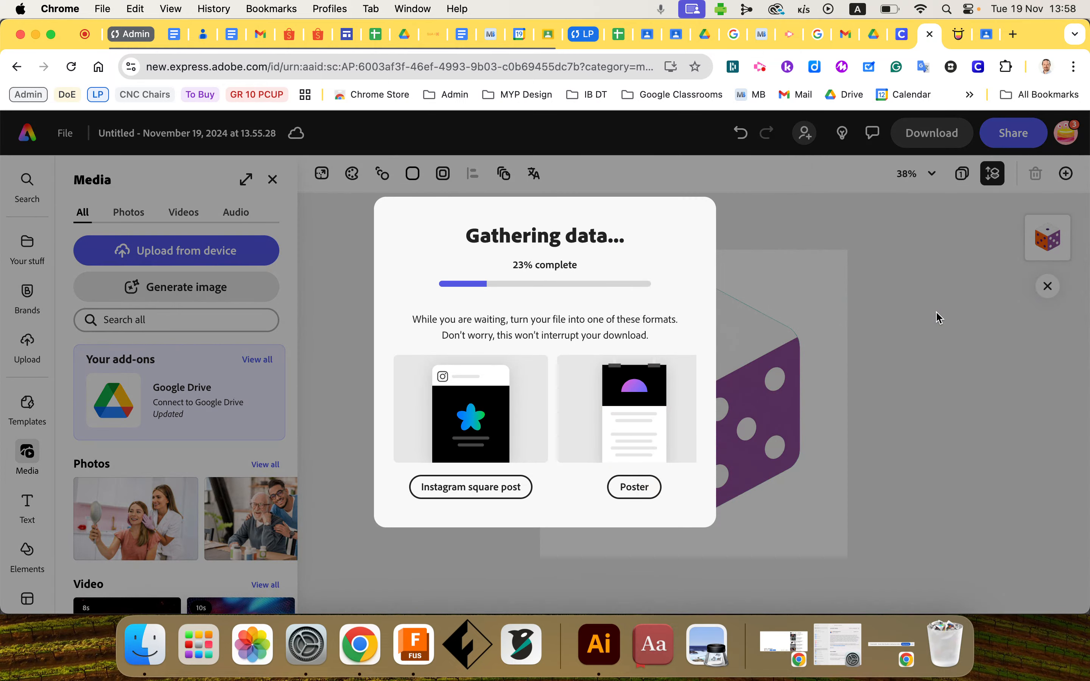
# Step: Switch to Illustrator, place Untitled (1).png from Downloads over the sketched die at about 54 mm square, and deselect it
pyautogui.click(599, 653)
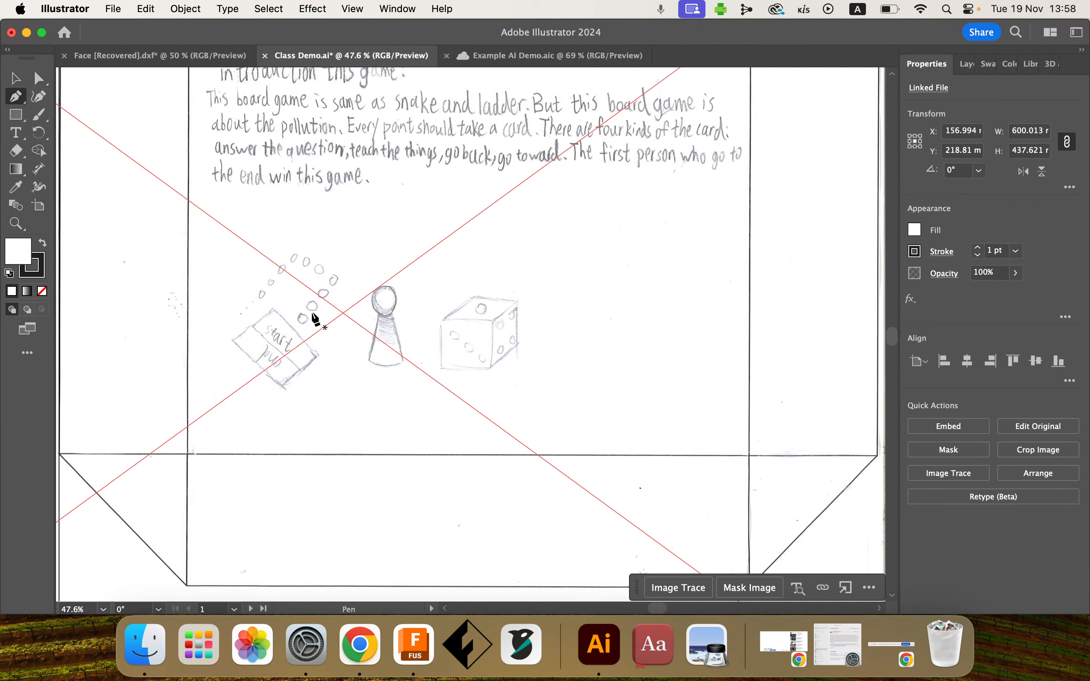
pyautogui.click(113, 10)
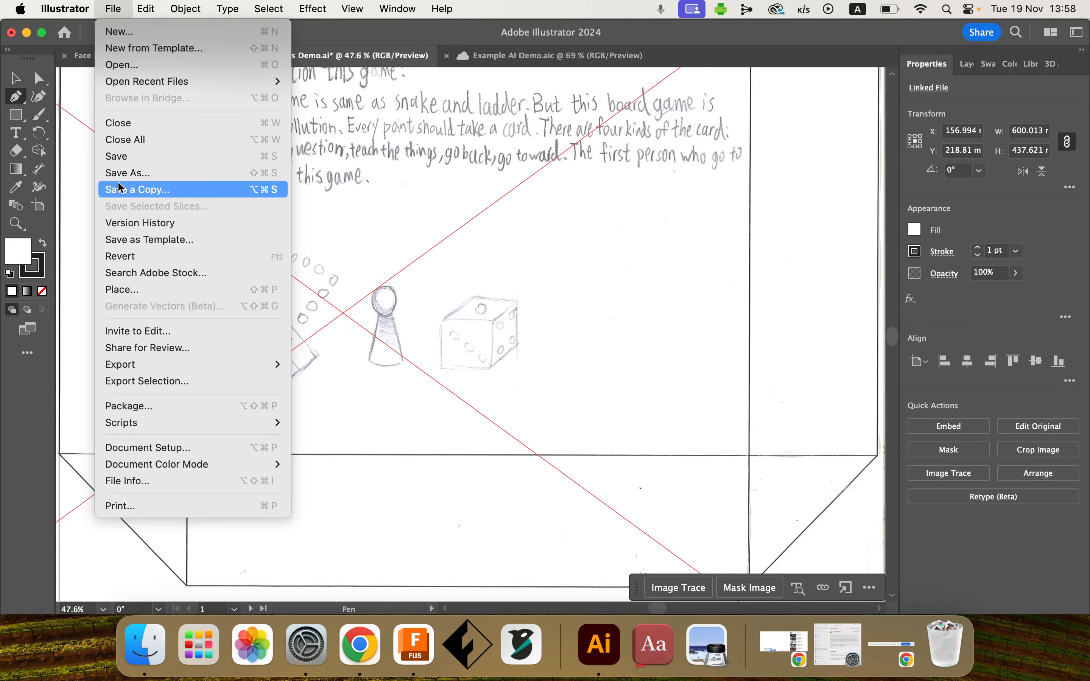
pyautogui.click(124, 290)
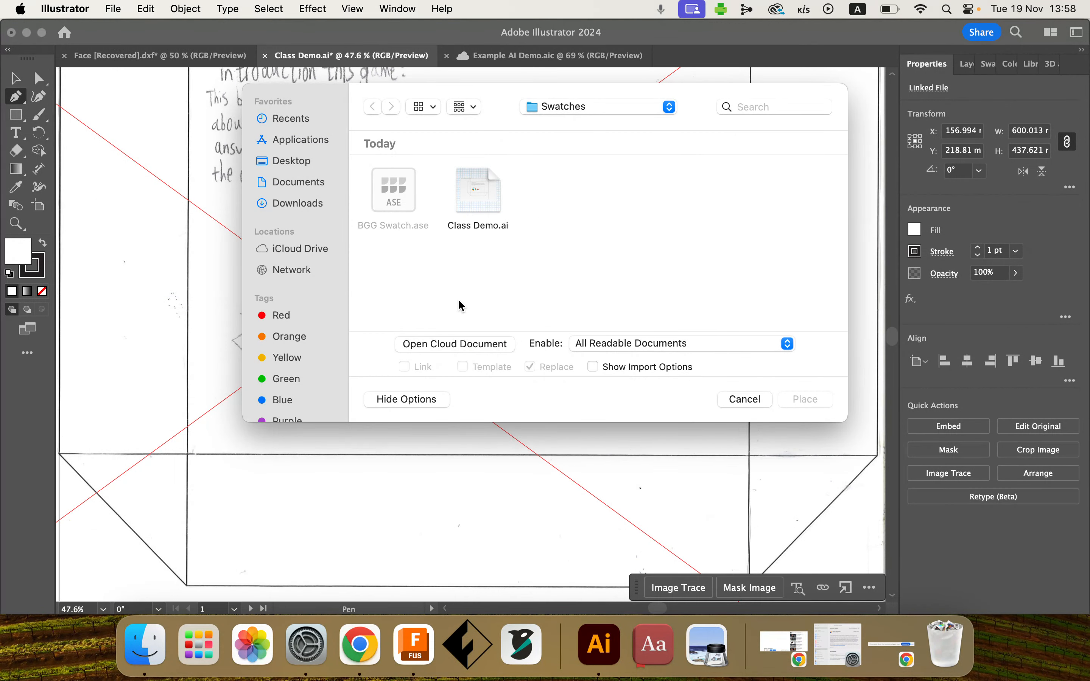
pyautogui.click(302, 205)
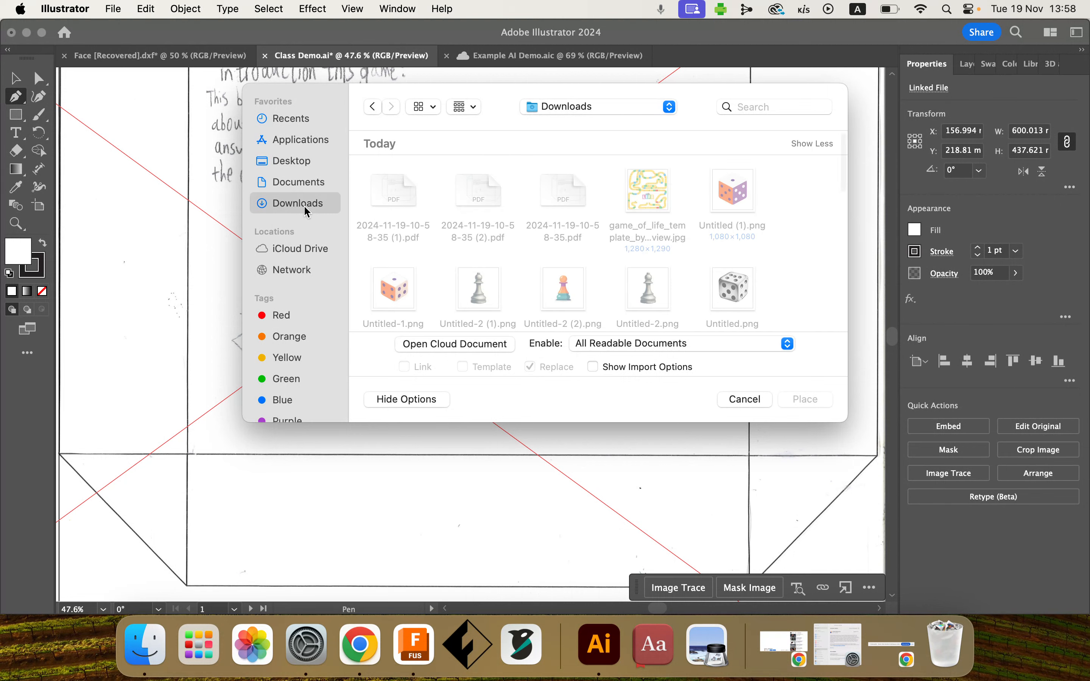
pyautogui.click(744, 200)
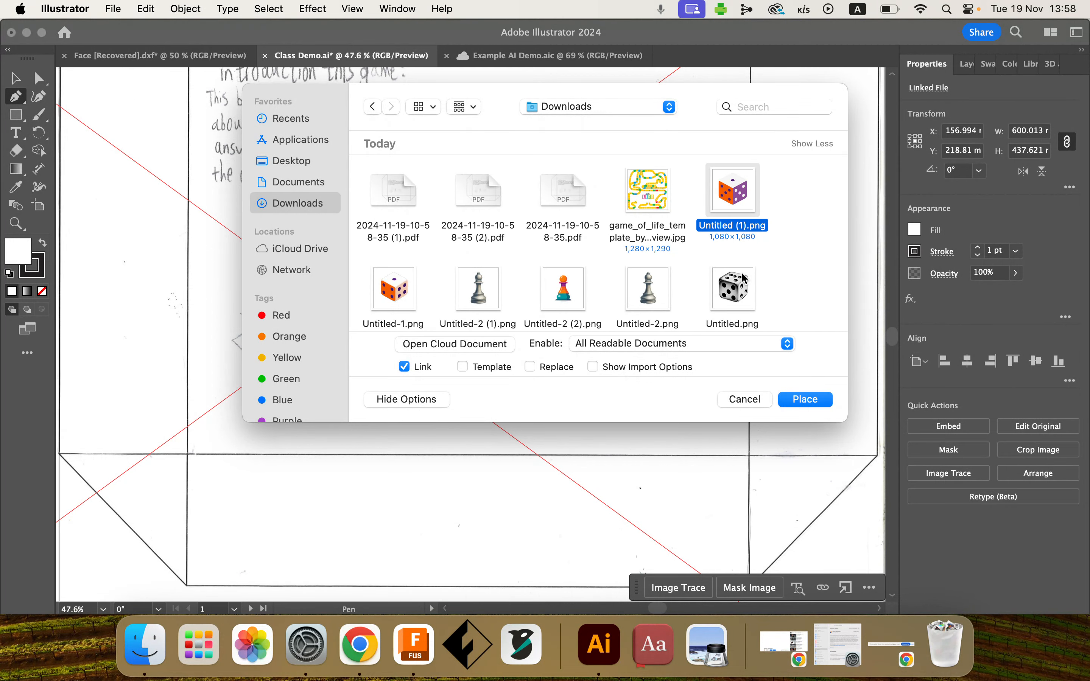
pyautogui.click(804, 399)
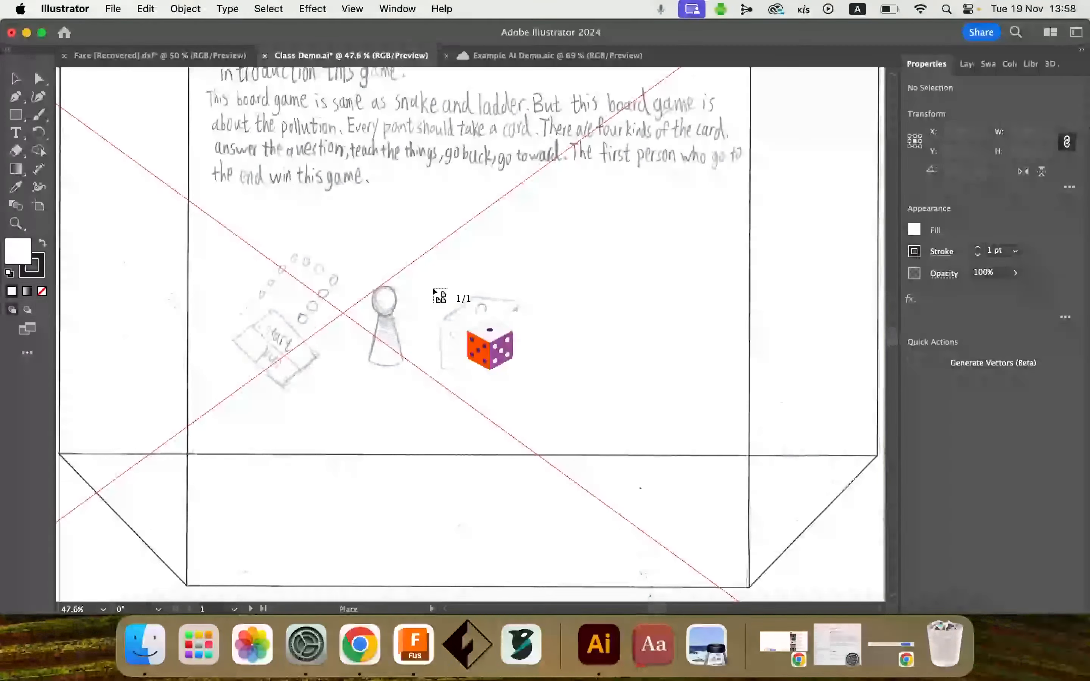
pyautogui.moveTo(427, 288)
pyautogui.mouseDown()
pyautogui.moveTo(476, 336)
pyautogui.moveTo(563, 384)
pyautogui.mouseUp()
pyautogui.press('p')
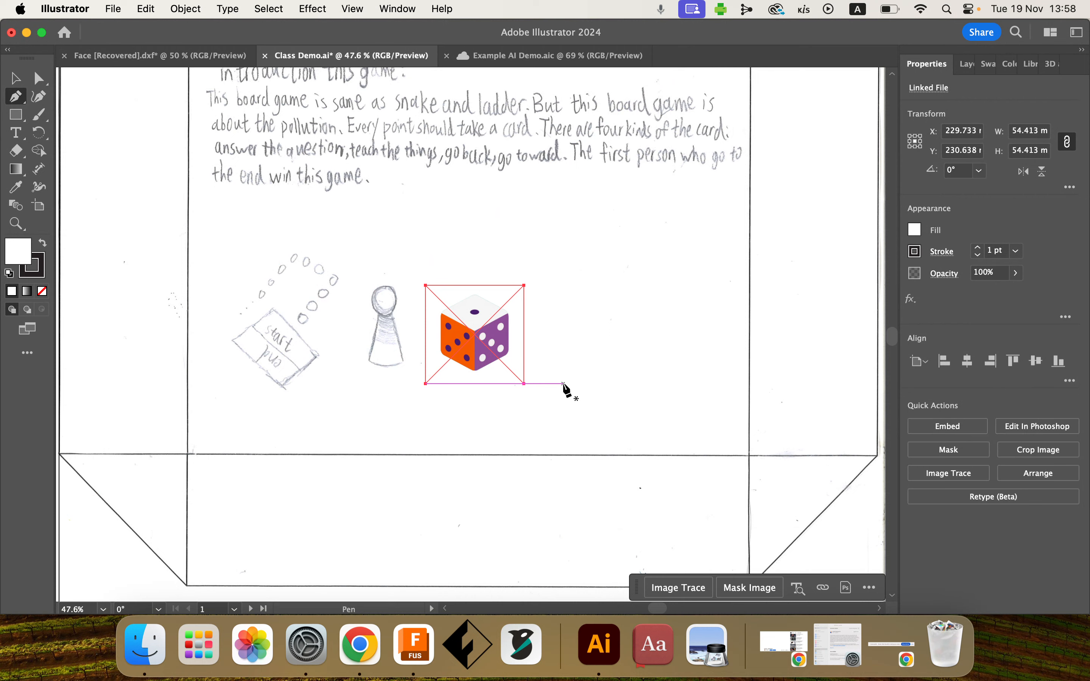
pyautogui.click(13, 81)
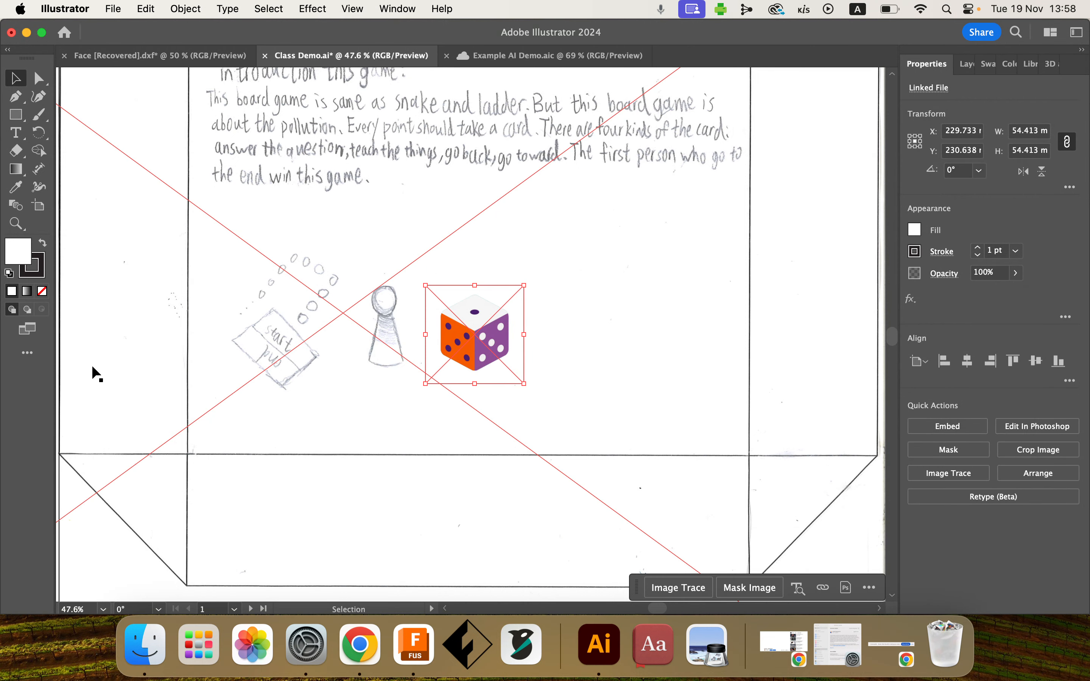
pyautogui.scroll(-2, 92, 401)
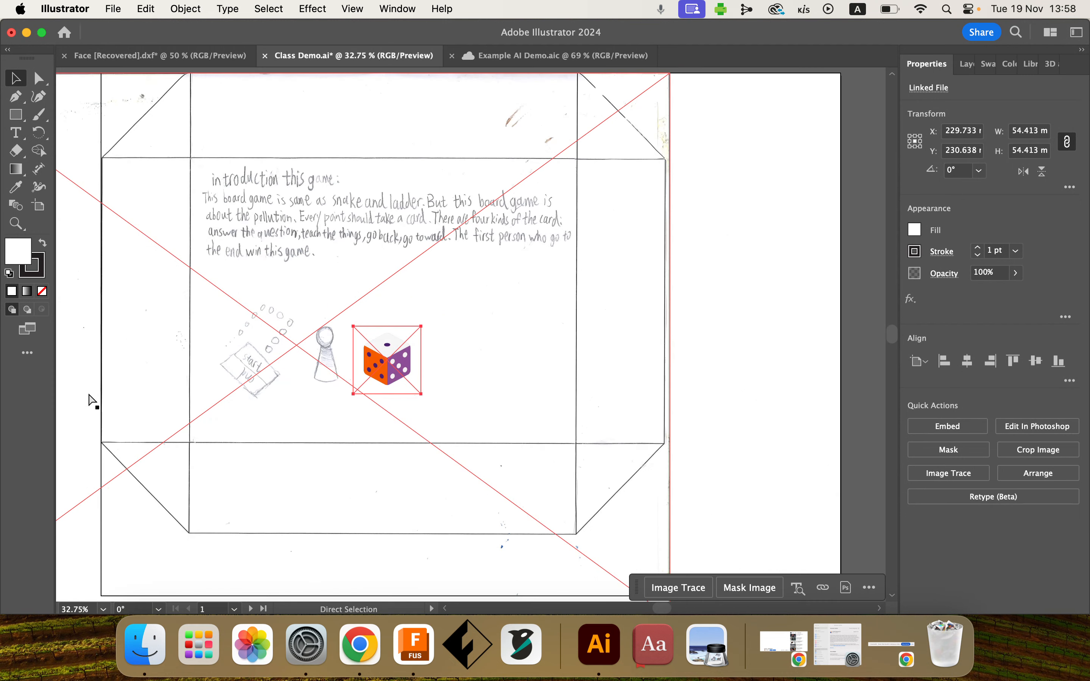
pyautogui.click(737, 337)
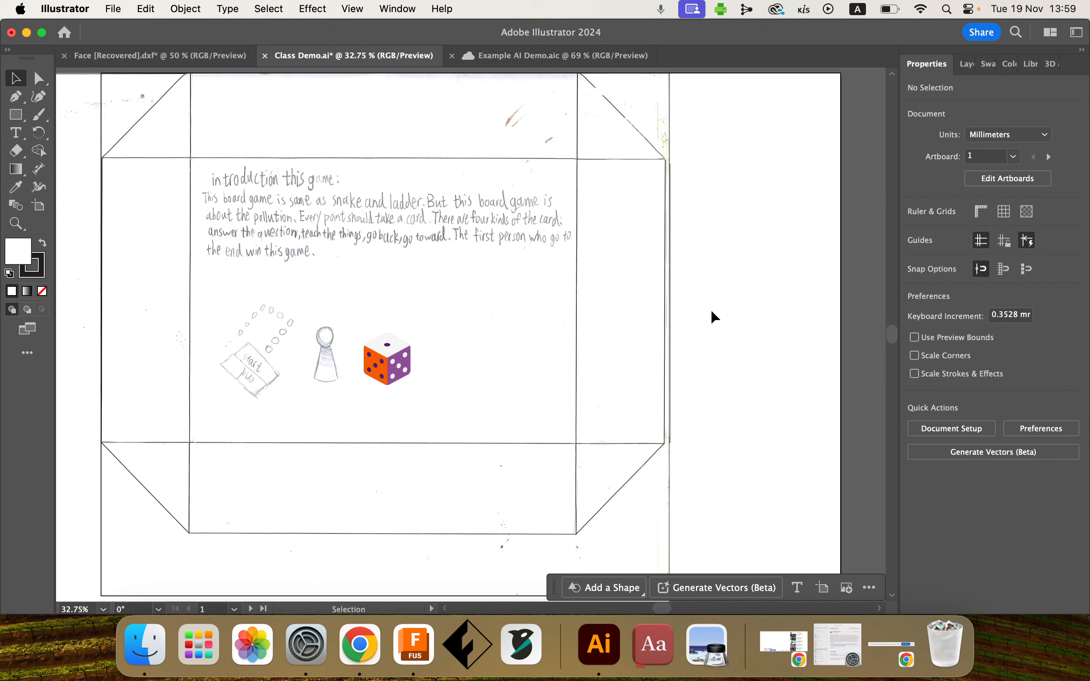
# Step: Switch back to Adobe Express in Chrome
pyautogui.click(368, 651)
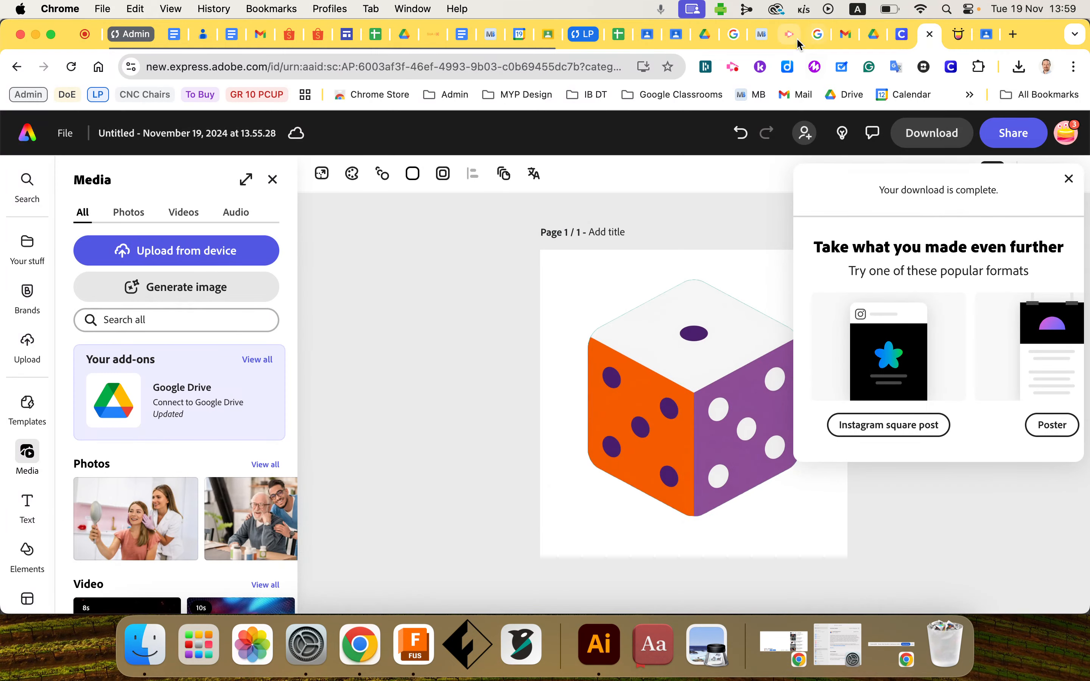